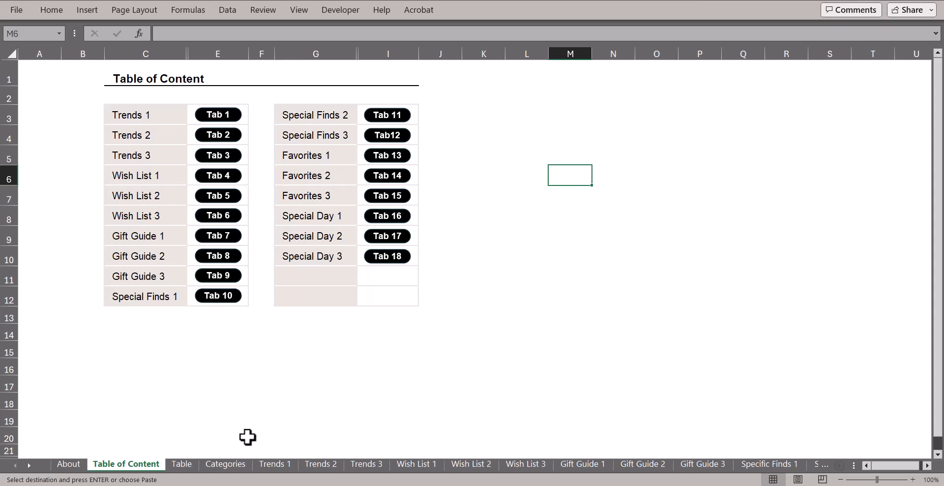
# Browse the Table product list, then switch between Table and Categories, ending on Categories.
pyautogui.click(186, 465)
pyautogui.scroll(2, 251, 388)
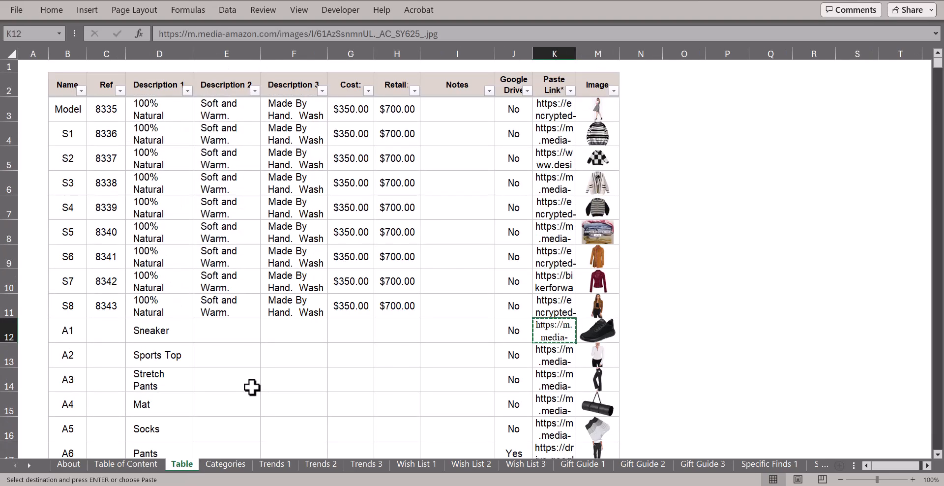
pyautogui.scroll(-1, 252, 388)
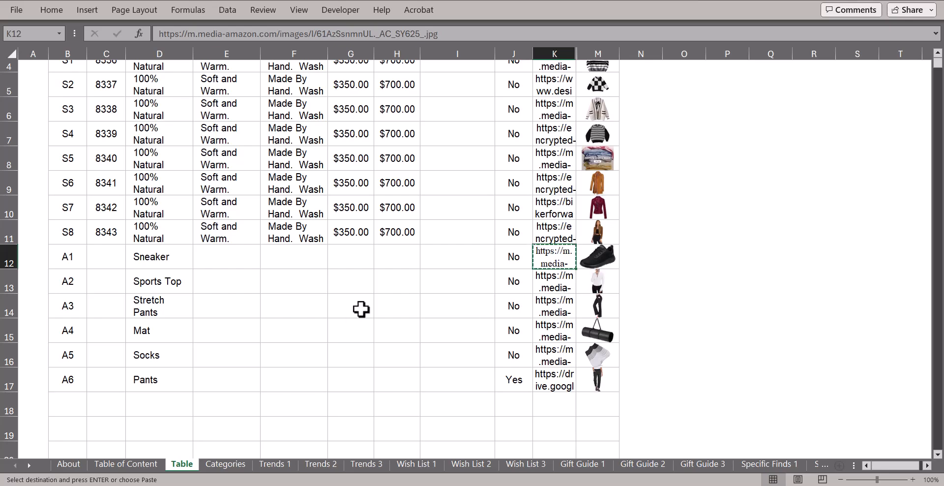
pyautogui.scroll(1, 361, 309)
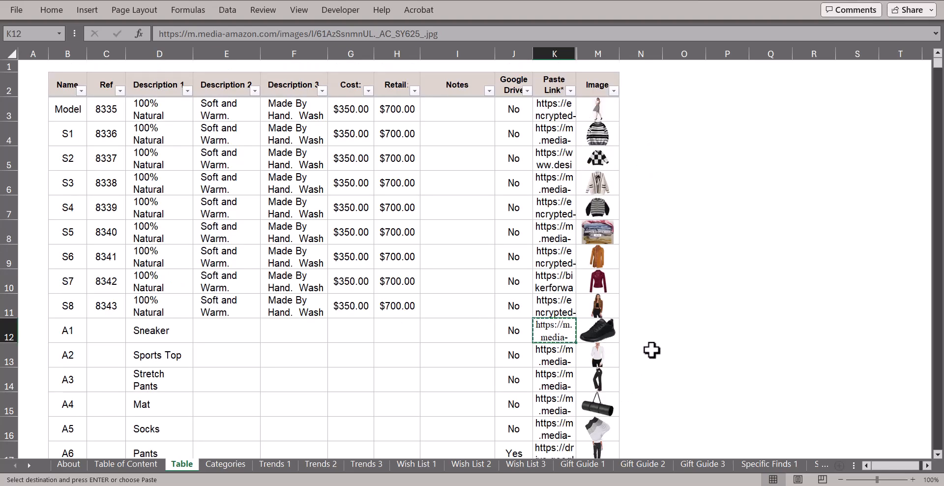
pyautogui.scroll(-2, 651, 350)
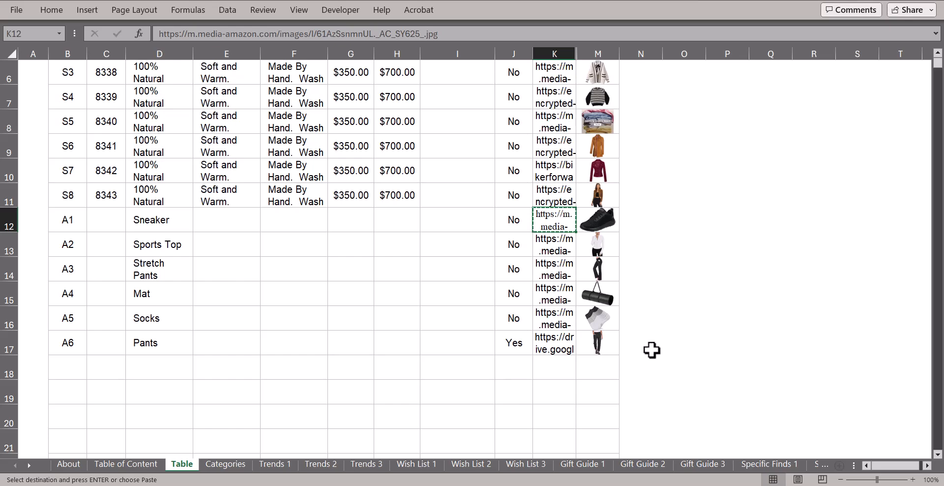
pyautogui.scroll(1, 651, 350)
pyautogui.hotkey('ctrl', 'pagedown')
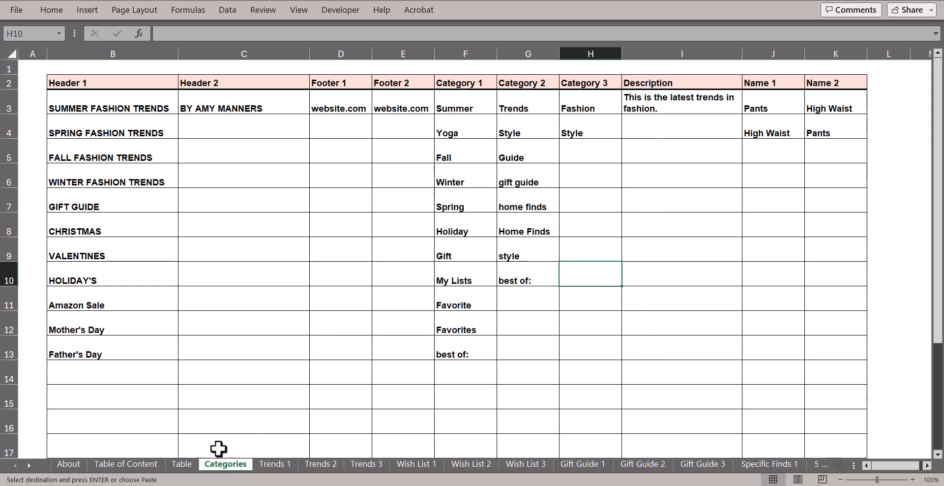
pyautogui.click(181, 464)
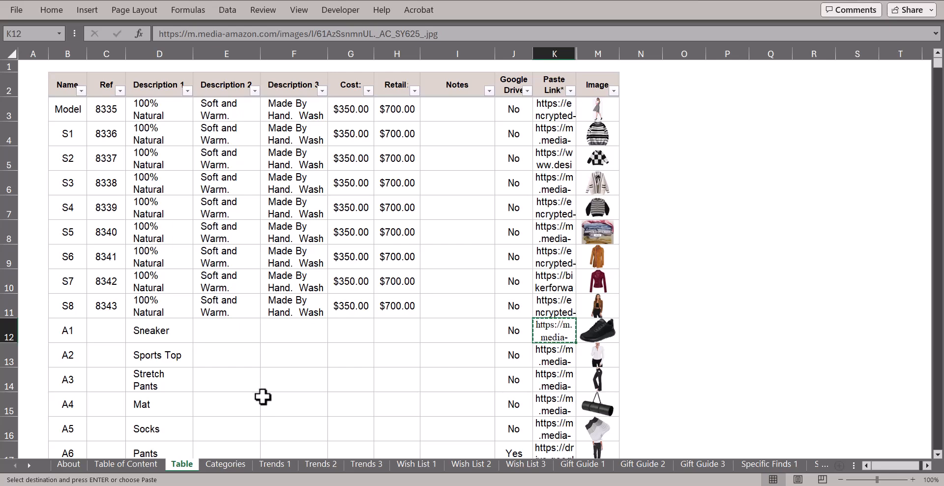
pyautogui.click(227, 464)
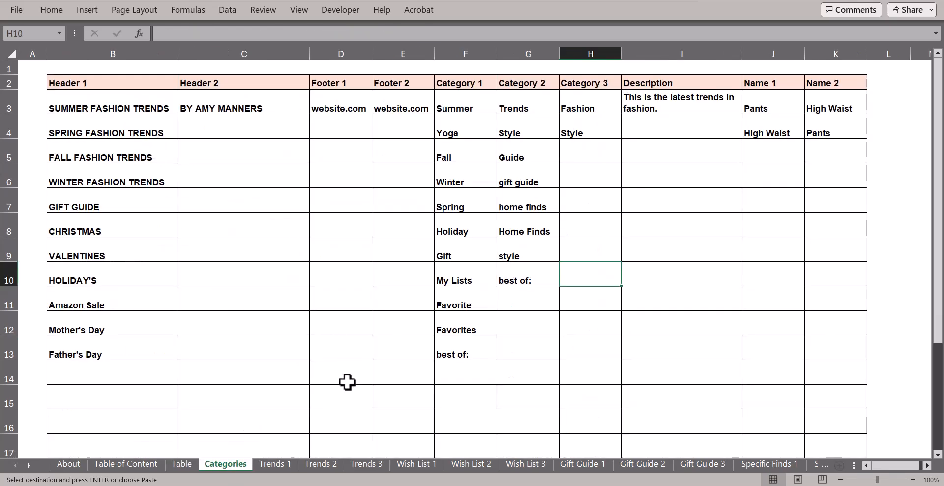
# Preview the Summer Trends layout on Trends 1 at 60% zoom, then return to the Table sheet.
pyautogui.click(275, 464)
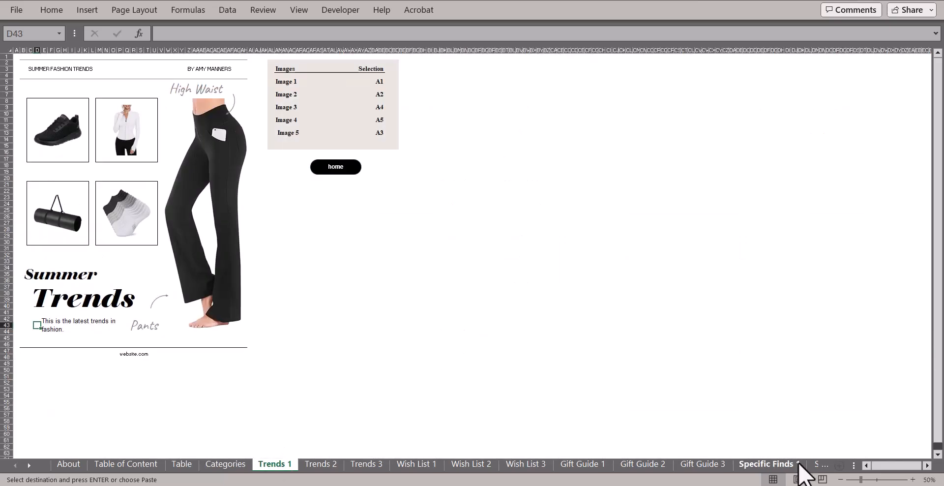
pyautogui.click(913, 479)
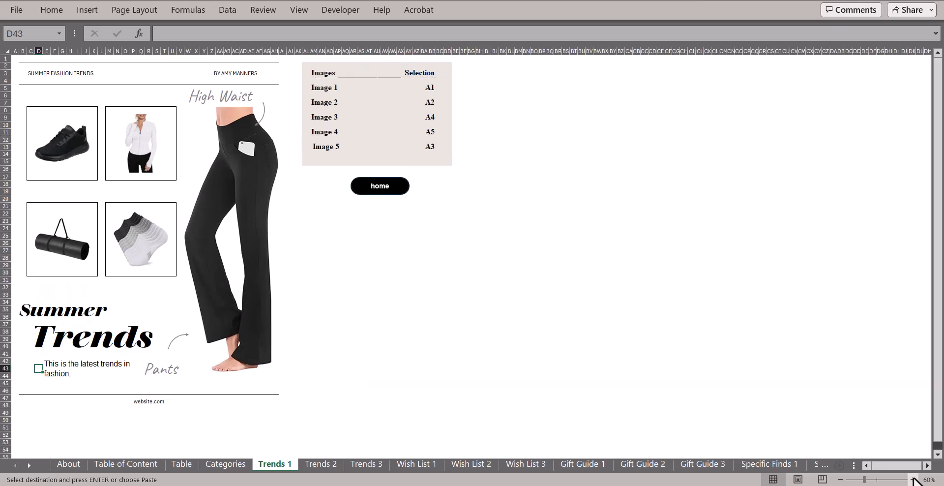
pyautogui.click(936, 34)
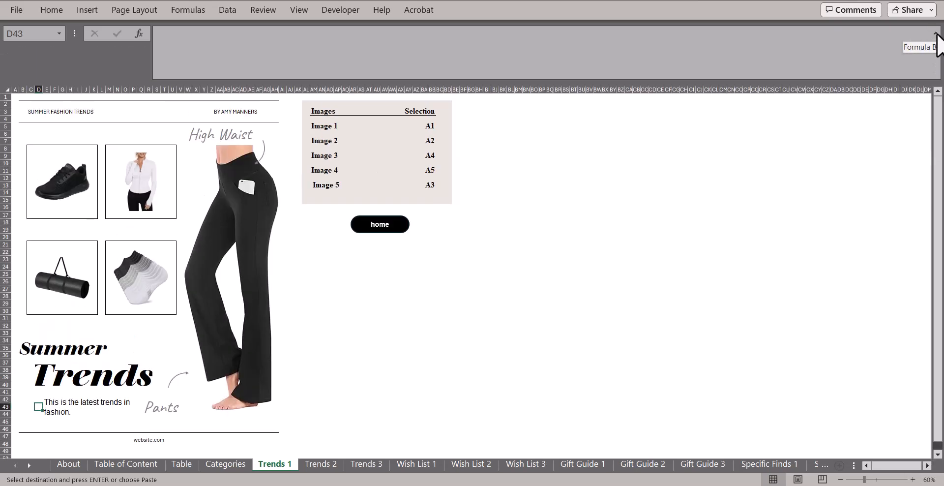
pyautogui.click(936, 34)
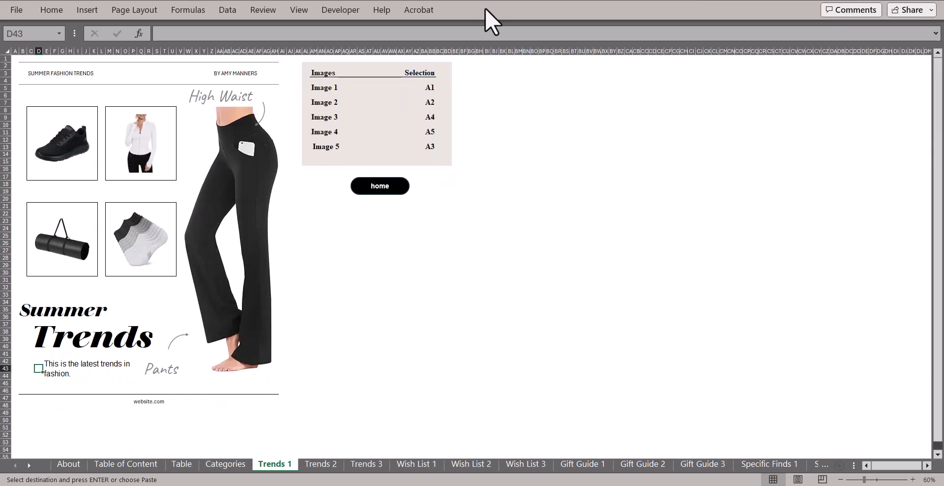
pyautogui.rightClick(485, 8)
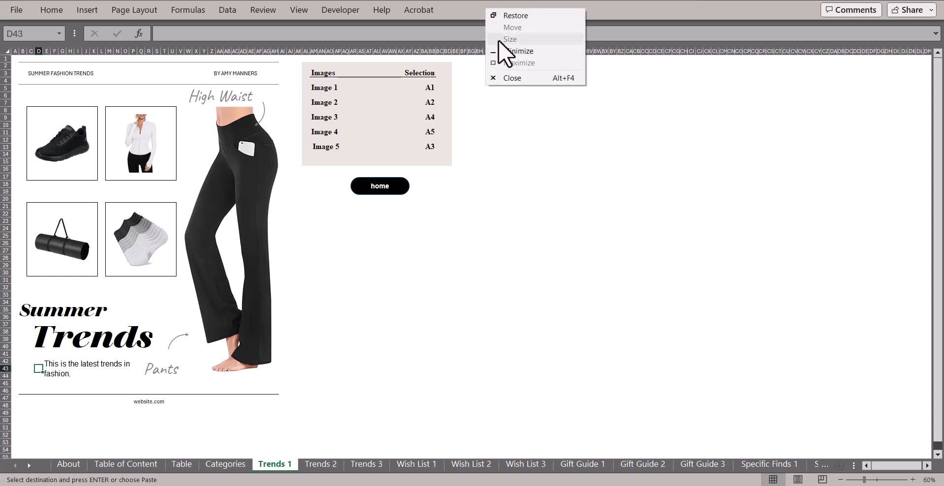
pyautogui.press('Escape')
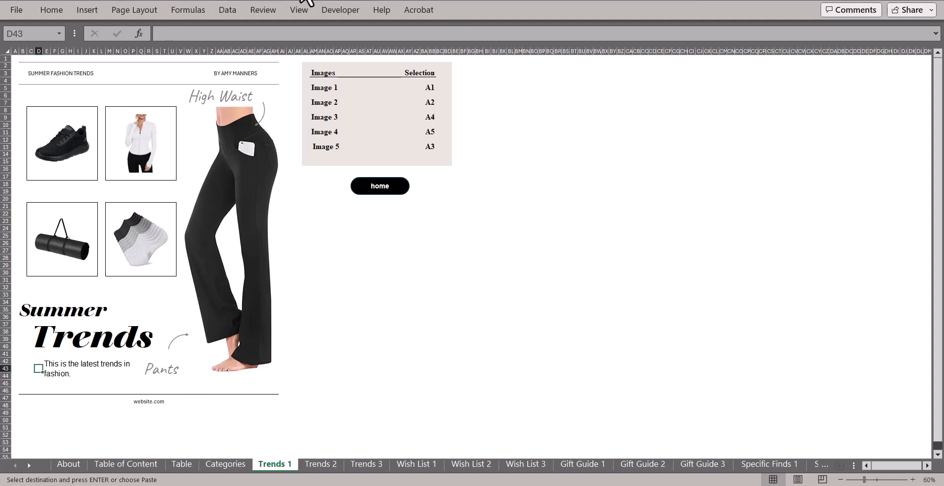
pyautogui.scroll(1, 271, 152)
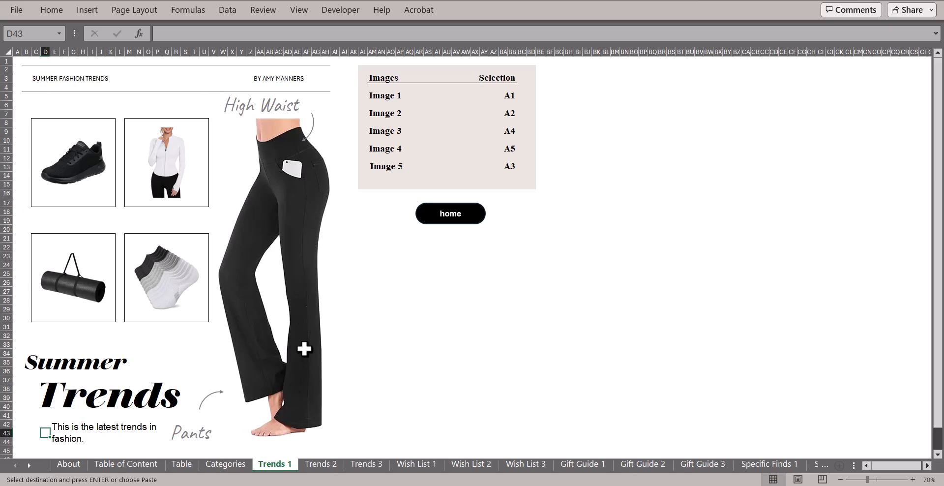
pyautogui.click(181, 464)
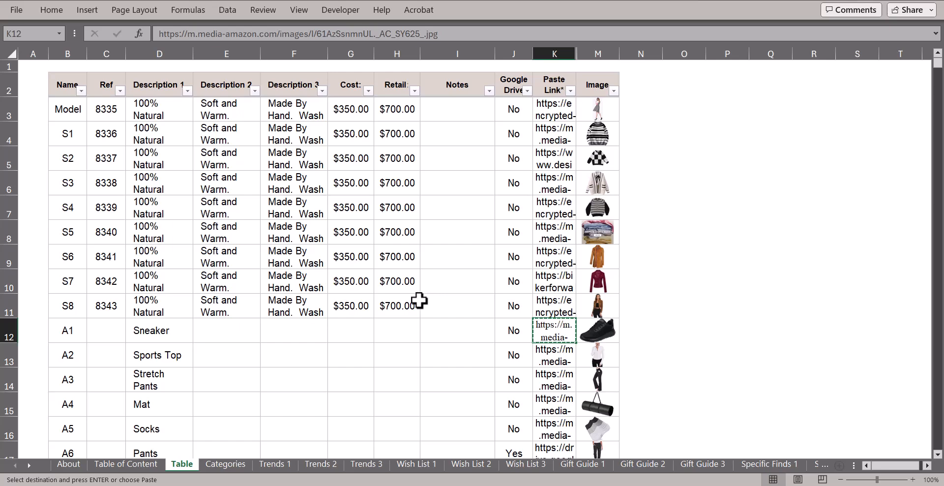
# Add product A7, Yoga Mat, in row 18 with Google Drive set to No.
pyautogui.scroll(-1, 542, 409)
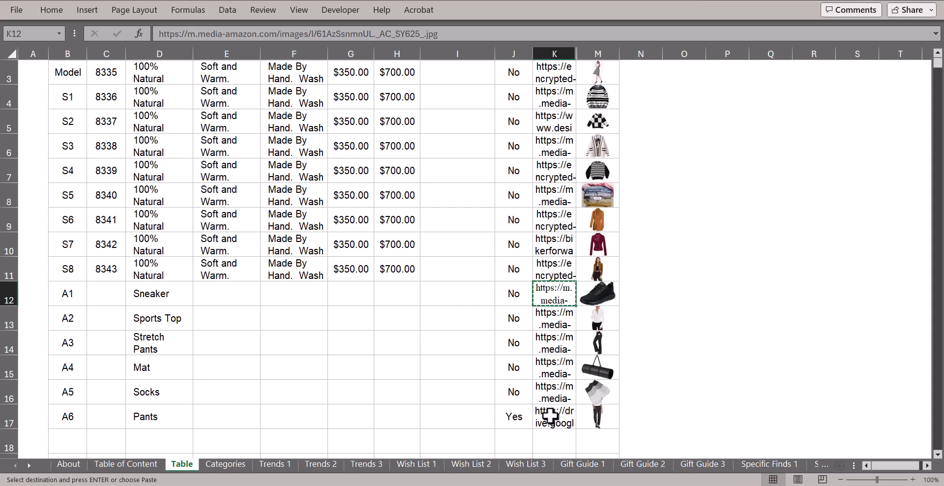
pyautogui.click(79, 448)
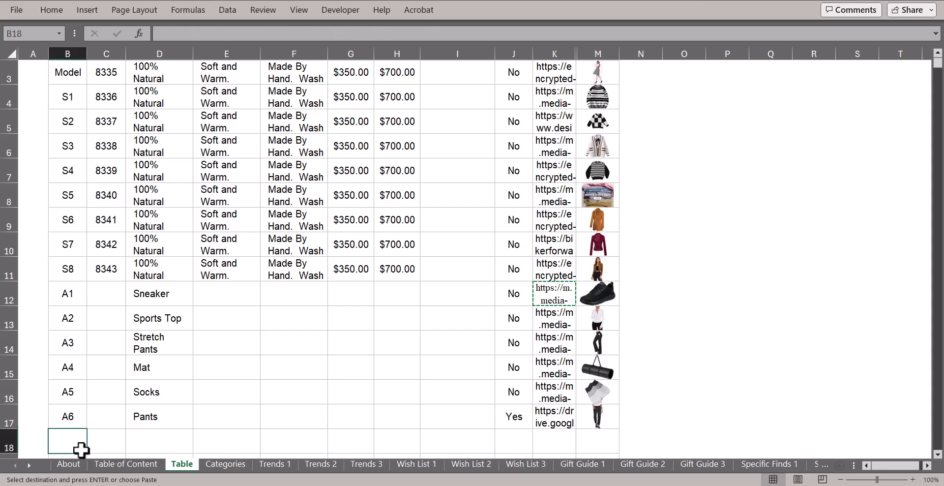
pyautogui.write('A')
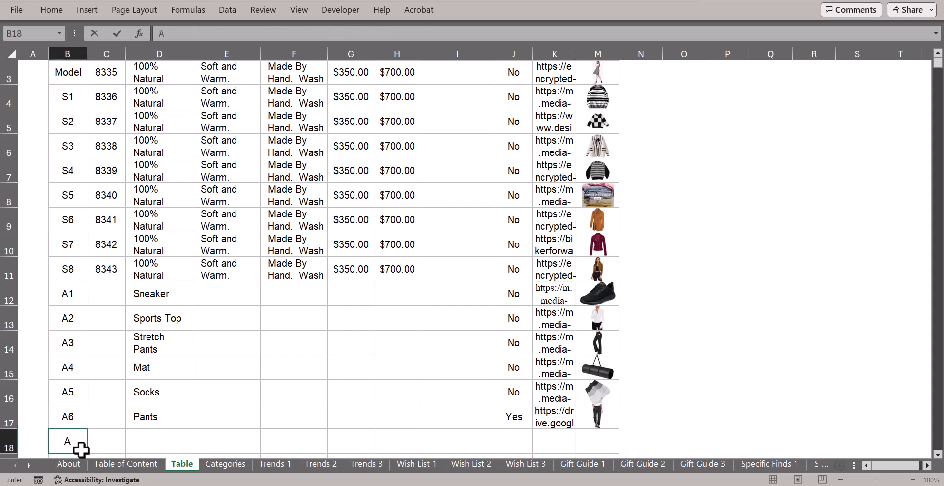
pyautogui.write('7')
pyautogui.click(149, 437)
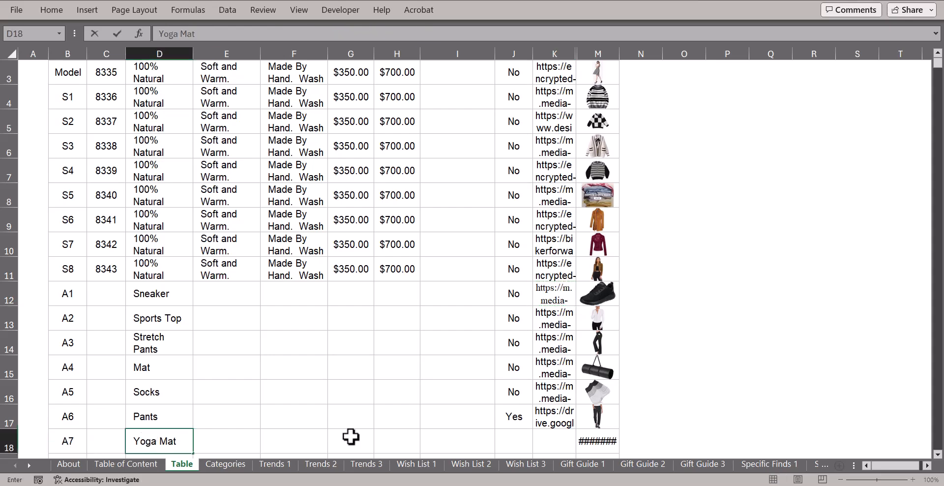
pyautogui.click(506, 434)
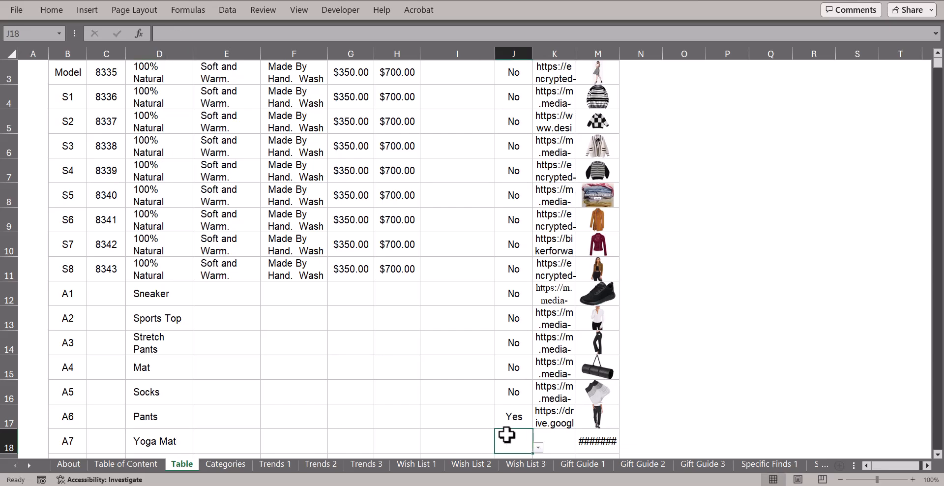
pyautogui.scroll(1, 509, 440)
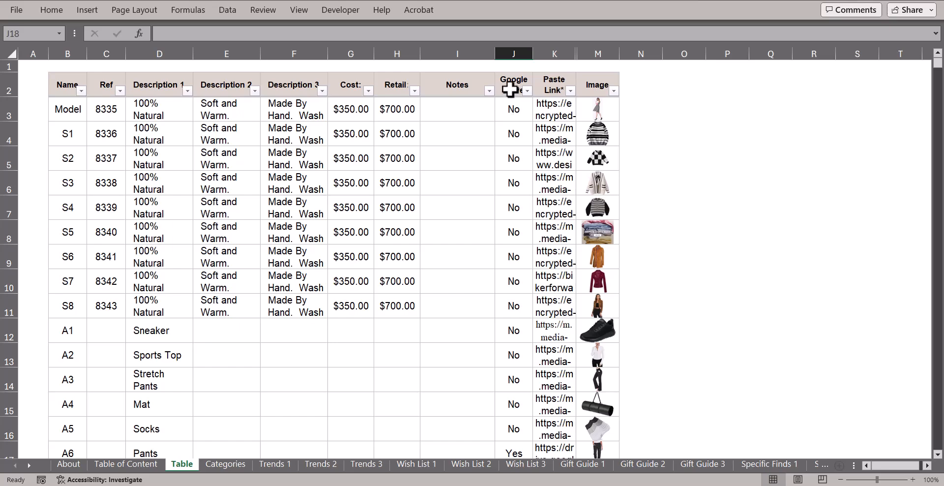
pyautogui.scroll(-1, 489, 350)
pyautogui.scroll(1, 506, 98)
pyautogui.scroll(-1, 508, 255)
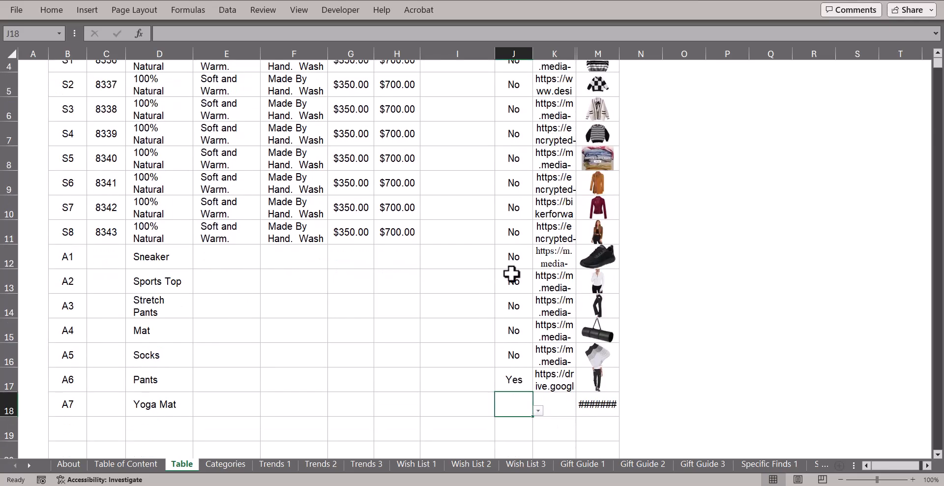
pyautogui.click(538, 409)
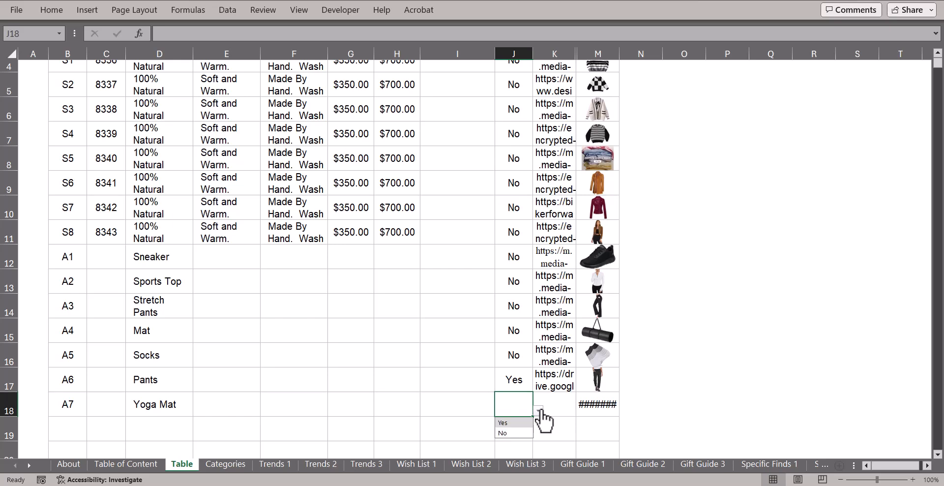
pyautogui.click(517, 433)
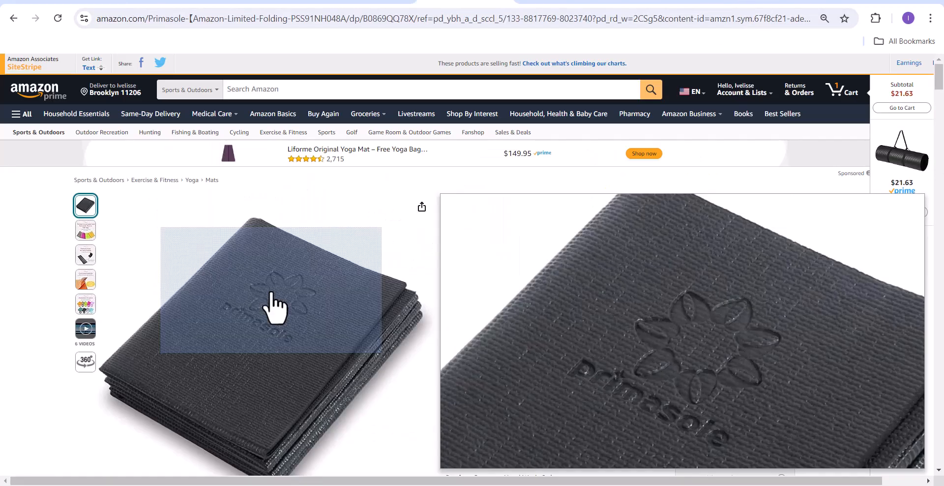
# Copy the yoga mat product image's web address in Chrome.
pyautogui.click(274, 307)
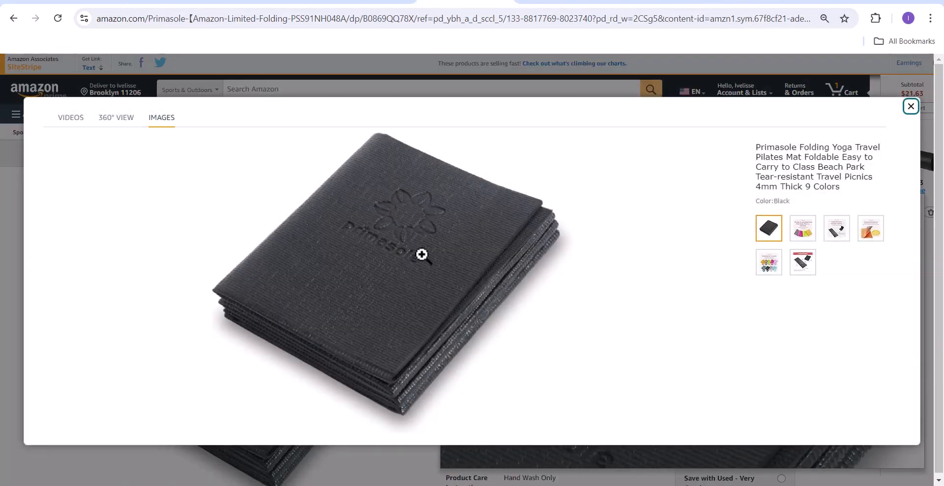
pyautogui.rightClick(431, 253)
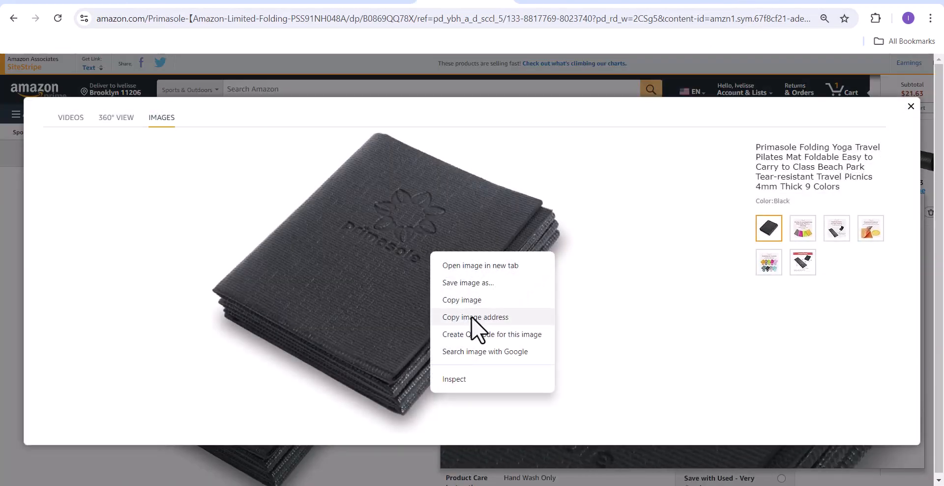
pyautogui.click(471, 317)
# Paste the yoga mat image URL into K18 of the Yoga Mat row, then view Trends 1.
pyautogui.hotkey('alt', 'Tab')
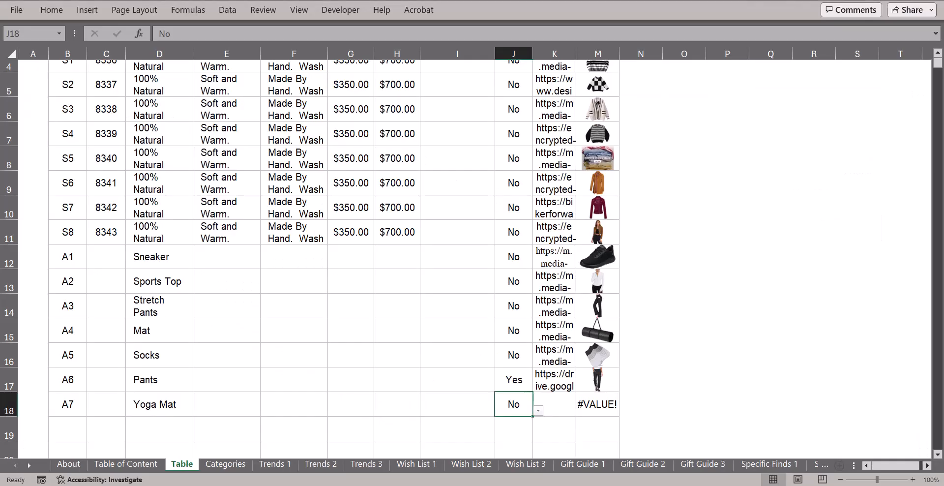
pyautogui.click(551, 402)
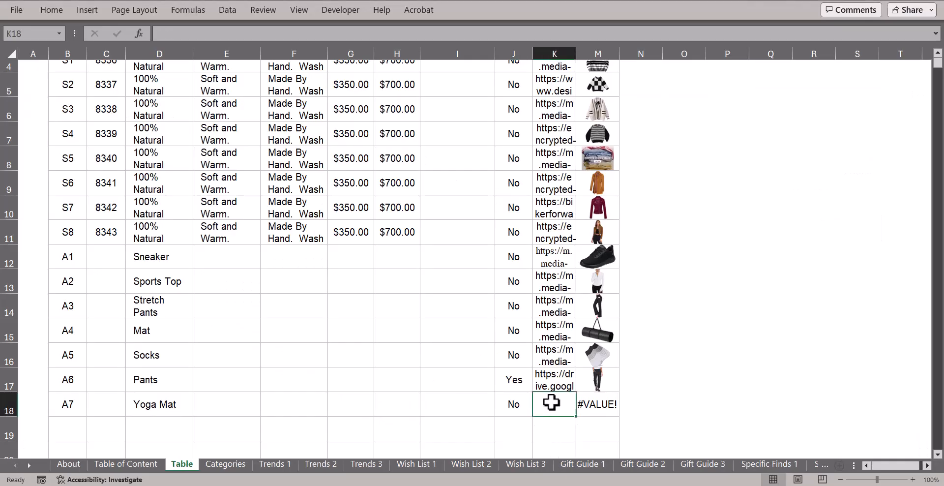
pyautogui.hotkey('ctrl', 'v')
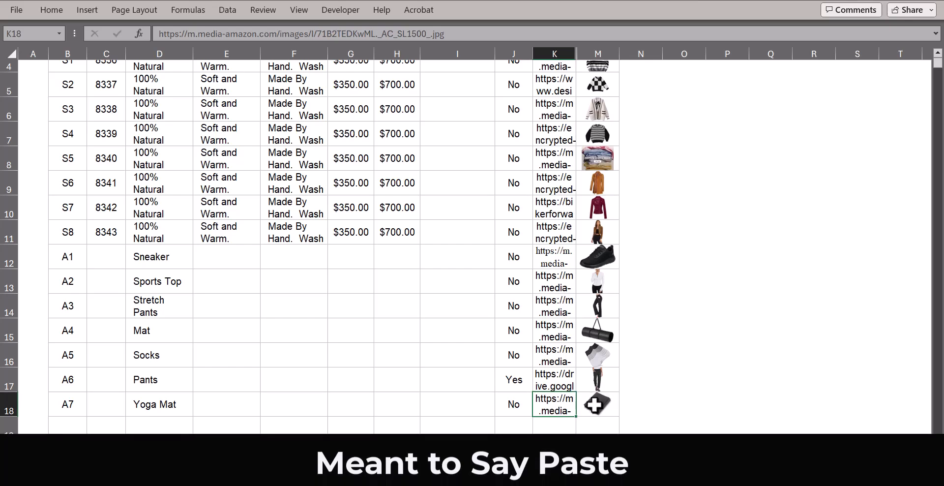
pyautogui.click(274, 464)
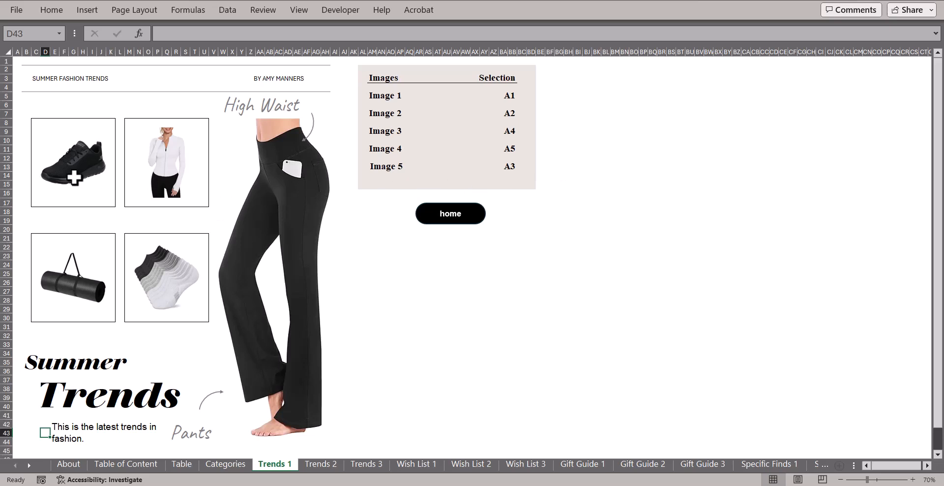
# Set Image 3's product selection on Trends 1 to A7.
pyautogui.click(202, 280)
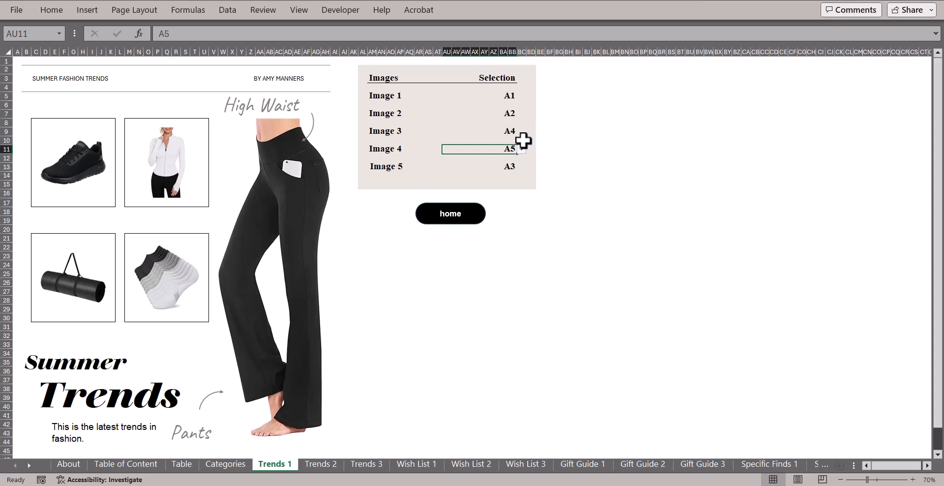
pyautogui.click(512, 131)
pyautogui.click(521, 132)
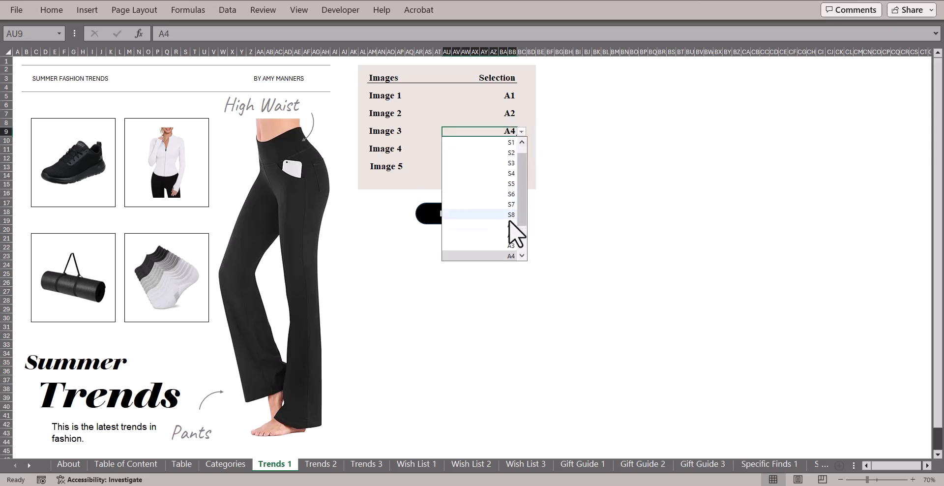
pyautogui.click(511, 256)
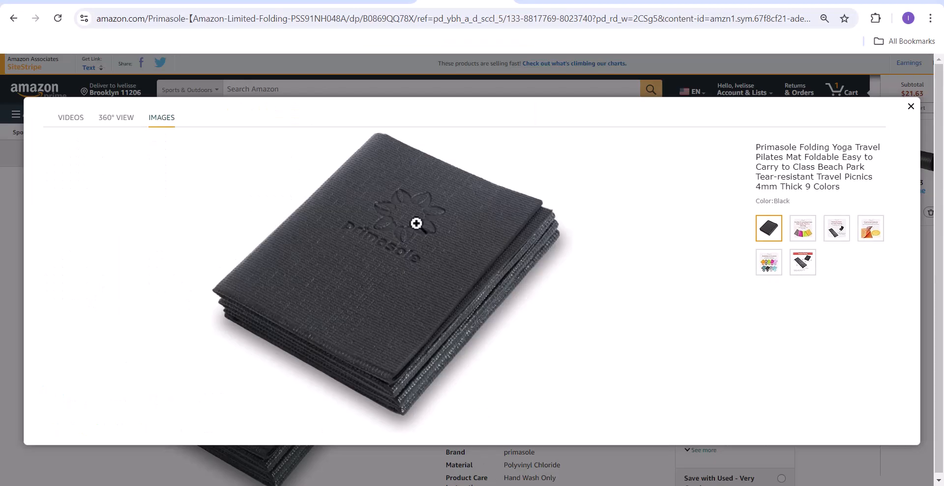
# Check the mat image options and the Table and Categories sheets, then return to Trends 1.
pyautogui.rightClick(416, 224)
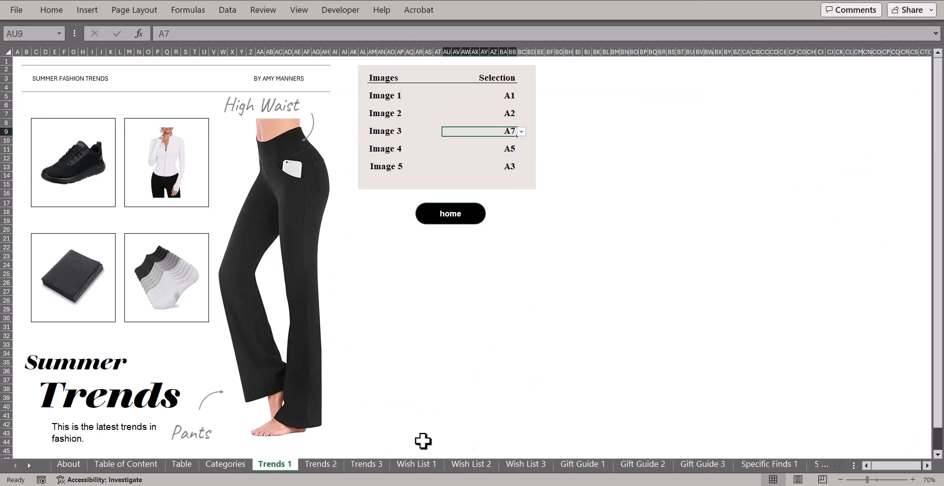
pyautogui.click(219, 467)
pyautogui.click(184, 468)
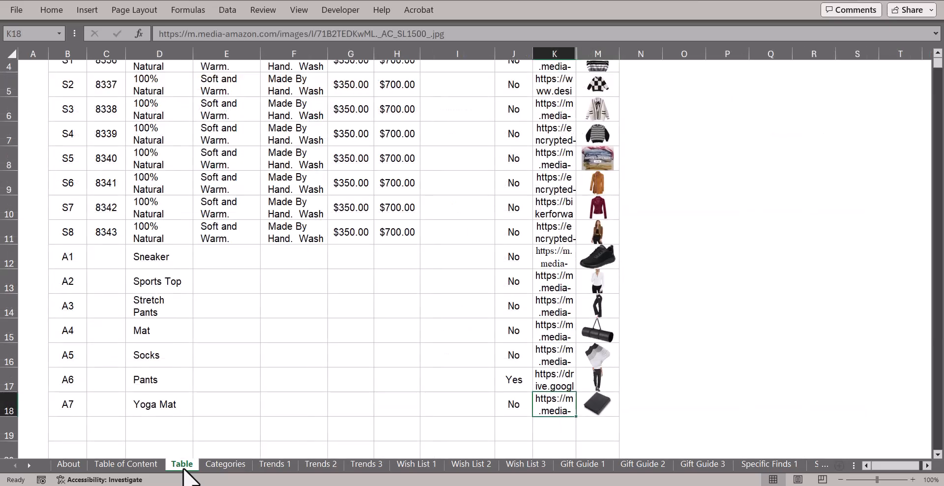
pyautogui.click(235, 469)
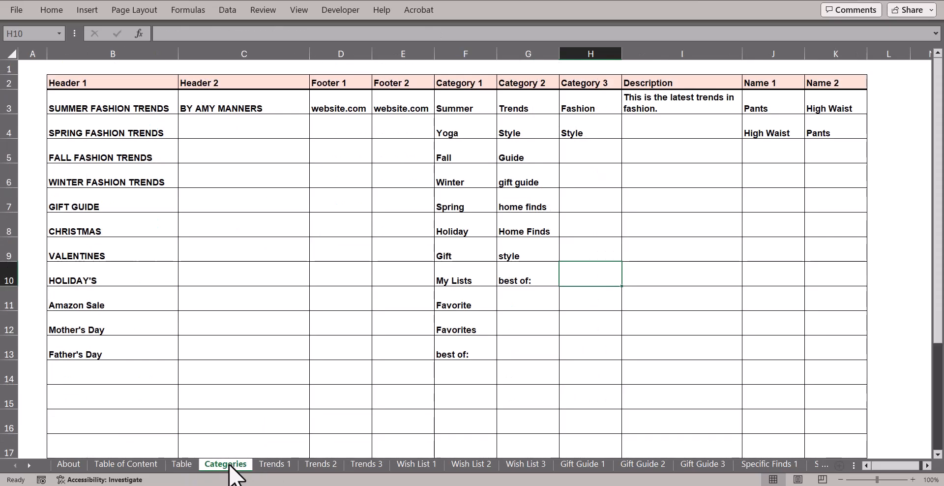
pyautogui.click(271, 465)
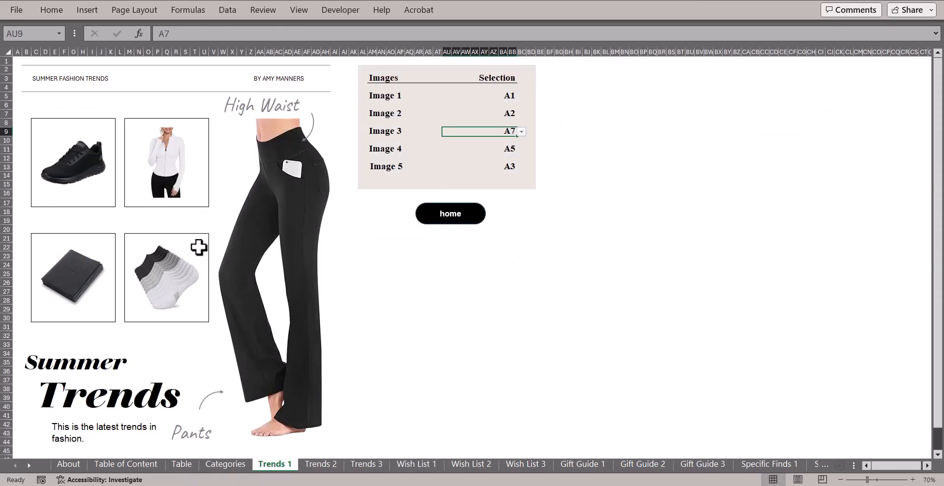
# Set the page header title to SPRING FASHION TRENDS.
pyautogui.hotkey('ctrl', 'End')
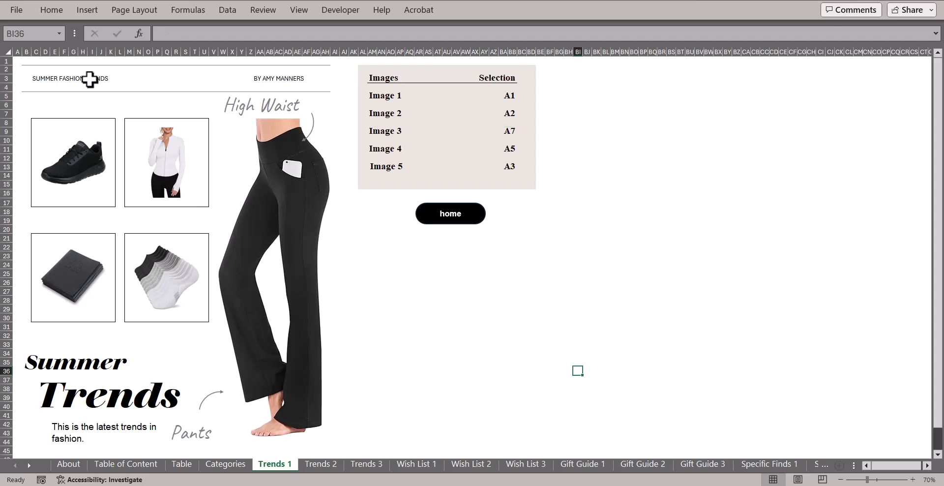
pyautogui.click(89, 78)
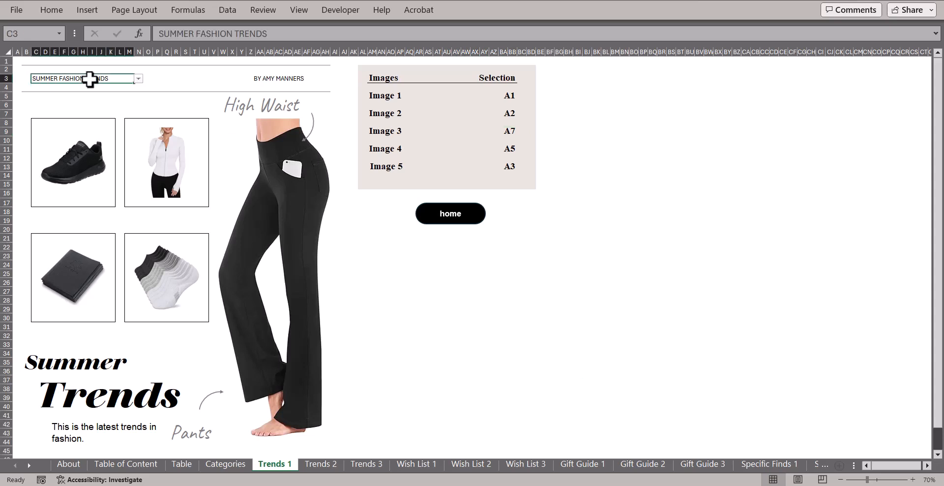
pyautogui.click(138, 78)
pyautogui.click(119, 98)
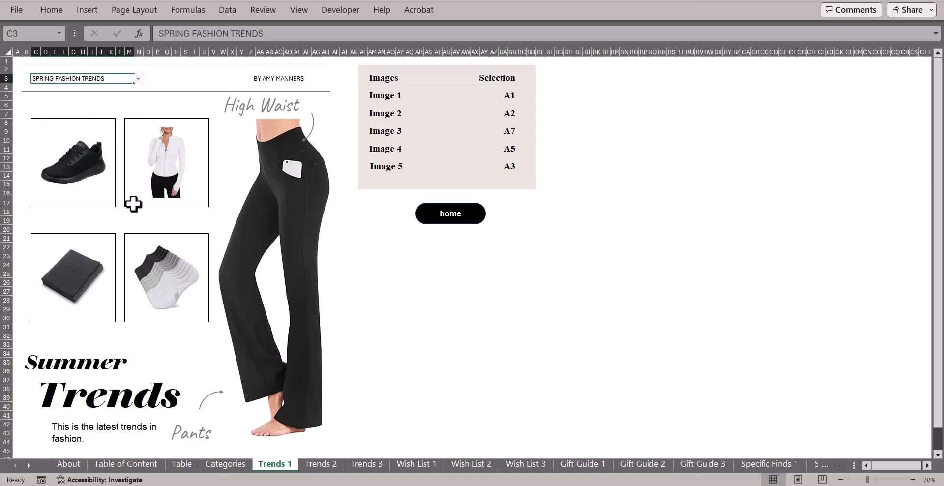
# Change the big heading word from Summer to Spring, leaving Trends unchanged, then view Categories.
pyautogui.click(137, 360)
pyautogui.click(140, 353)
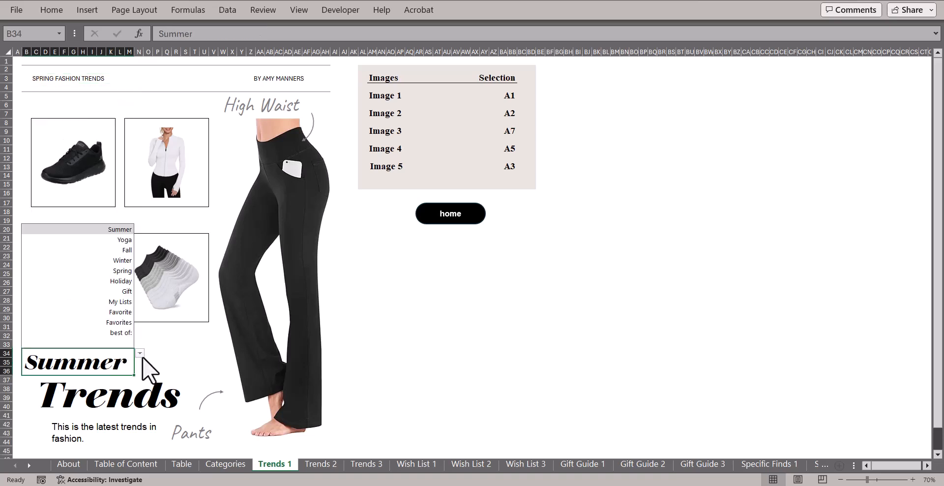
pyautogui.click(122, 273)
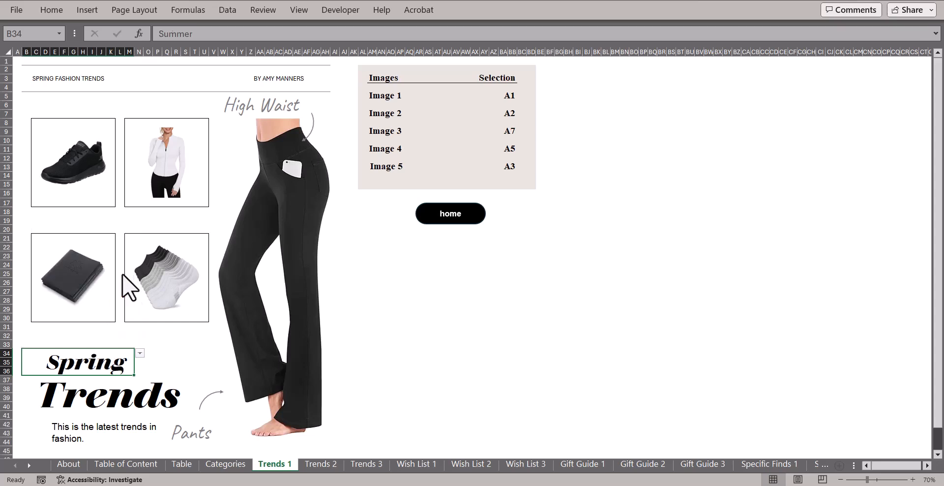
pyautogui.click(153, 407)
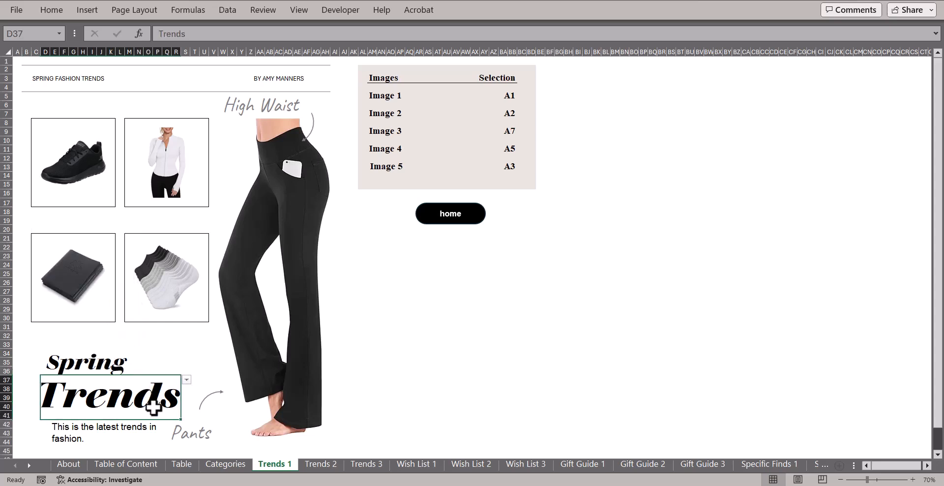
pyautogui.click(186, 380)
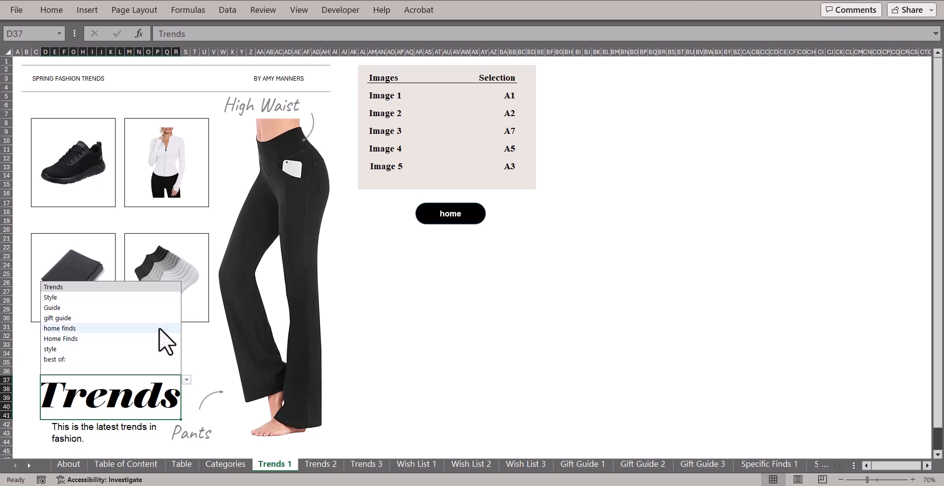
pyautogui.click(156, 309)
pyautogui.hotkey('ctrl', 'pageup')
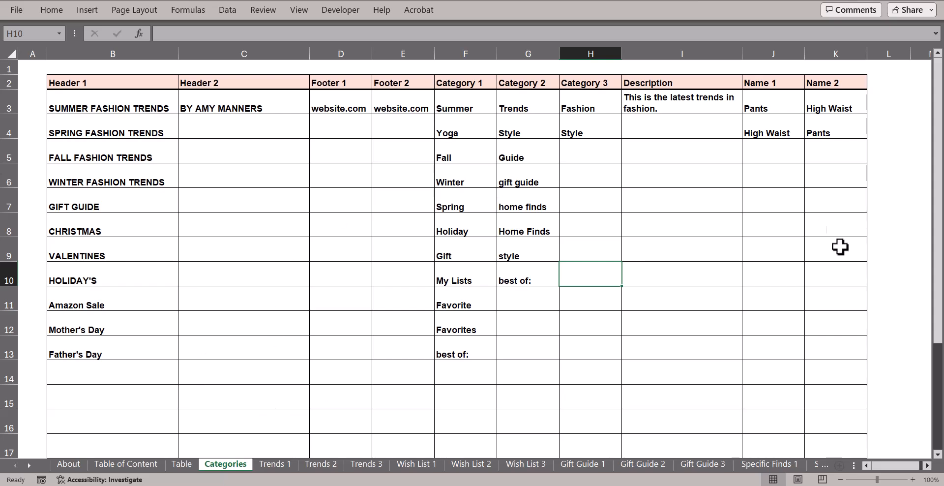
# On Trends 1, try Pants as the callout label, then set it back to High Waist.
pyautogui.hotkey('ctrl', 'pagedown')
pyautogui.click(409, 316)
pyautogui.click(278, 105)
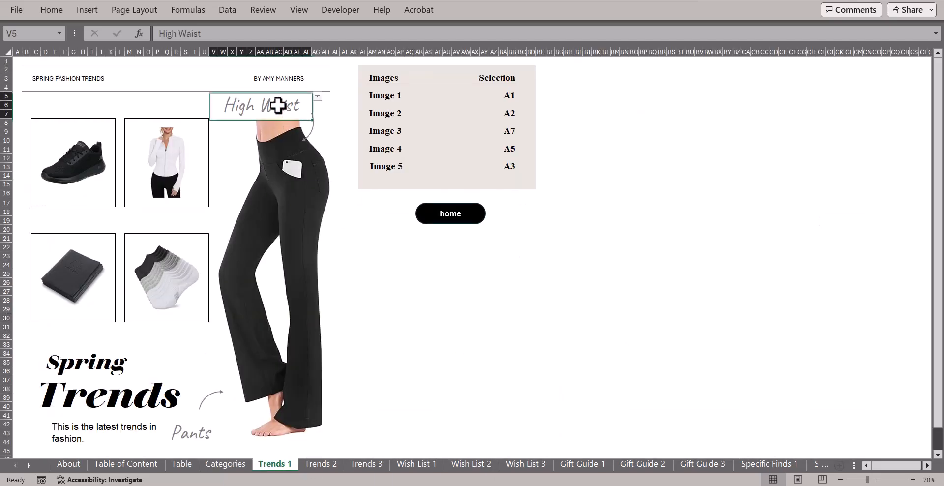
pyautogui.click(317, 97)
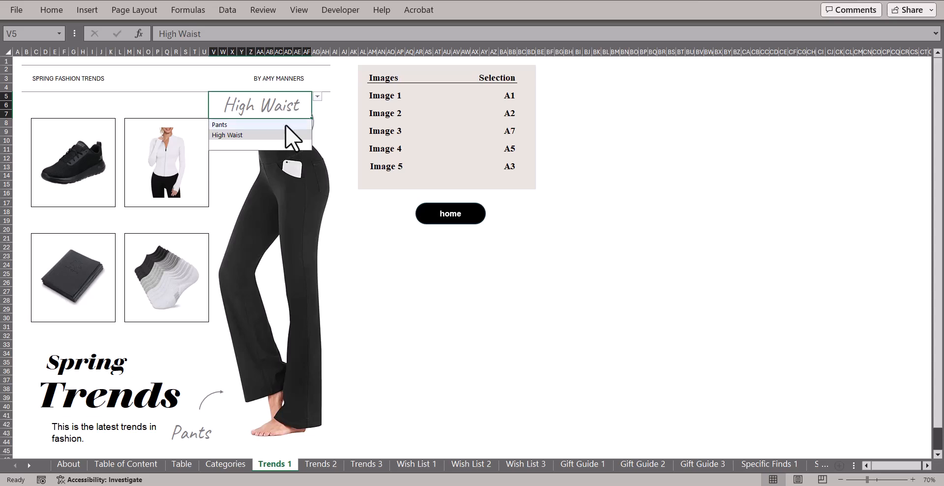
pyautogui.click(286, 125)
pyautogui.click(317, 97)
pyautogui.click(291, 133)
# Review the description line choices and the website.com footer without changing them.
pyautogui.scroll(-1, 287, 374)
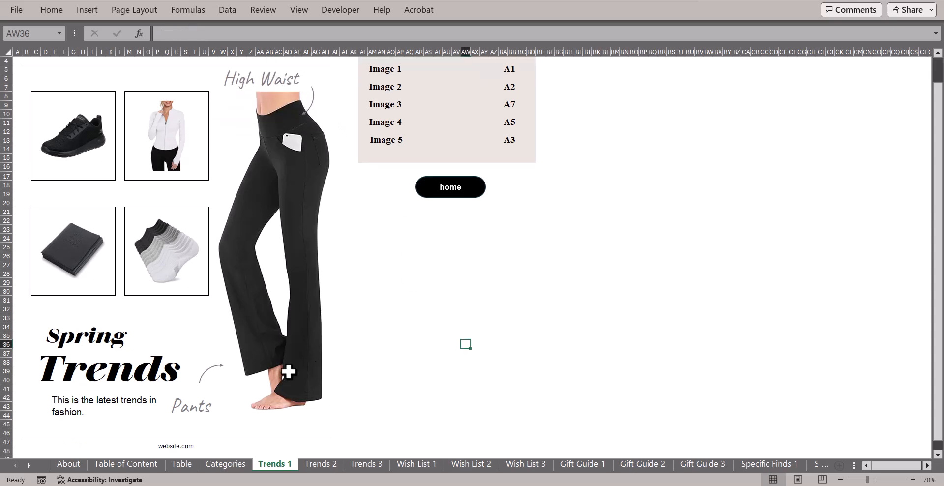
pyautogui.click(116, 402)
pyautogui.click(168, 398)
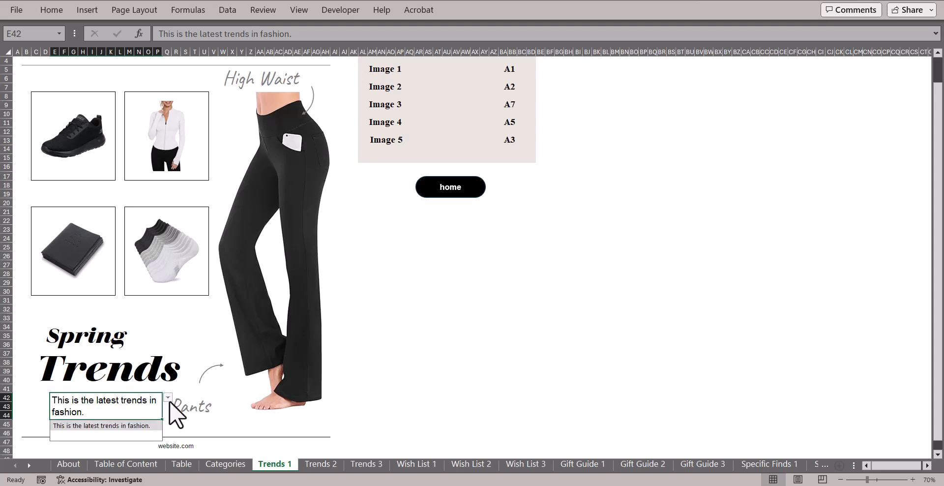
pyautogui.click(455, 389)
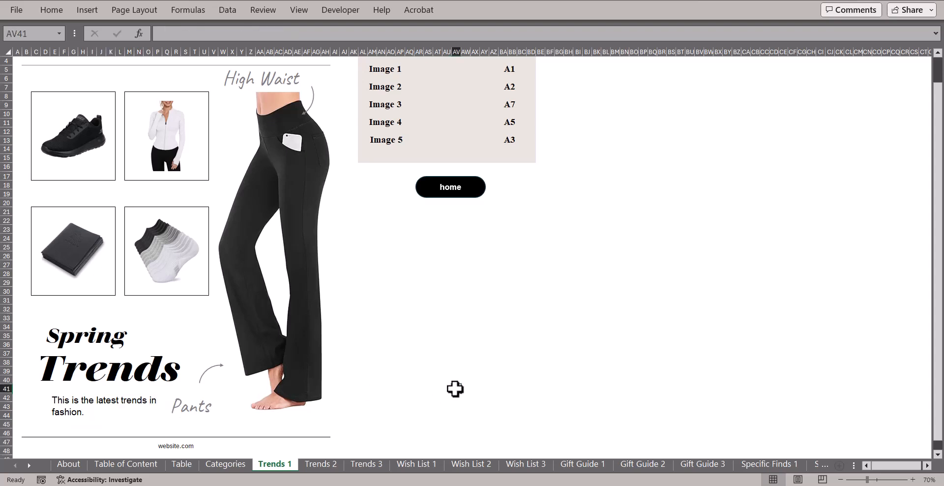
pyautogui.scroll(-1, 454, 389)
pyautogui.click(310, 421)
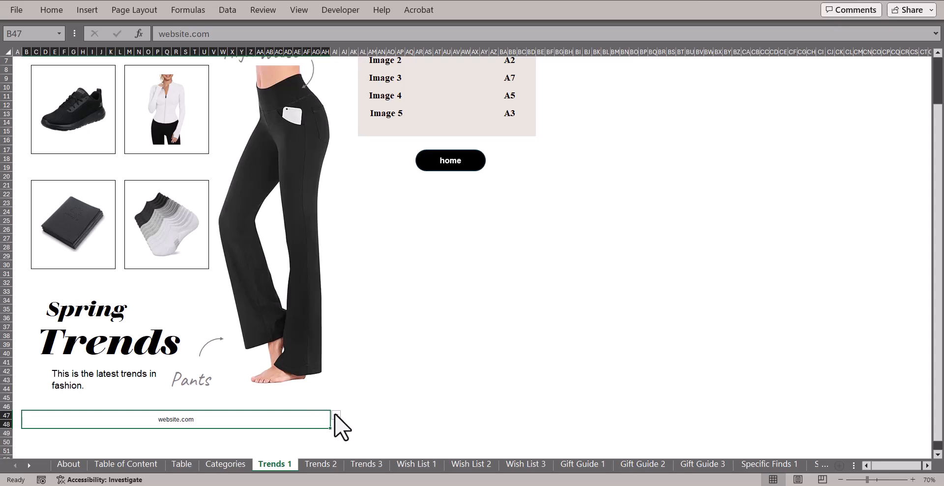
pyautogui.click(396, 388)
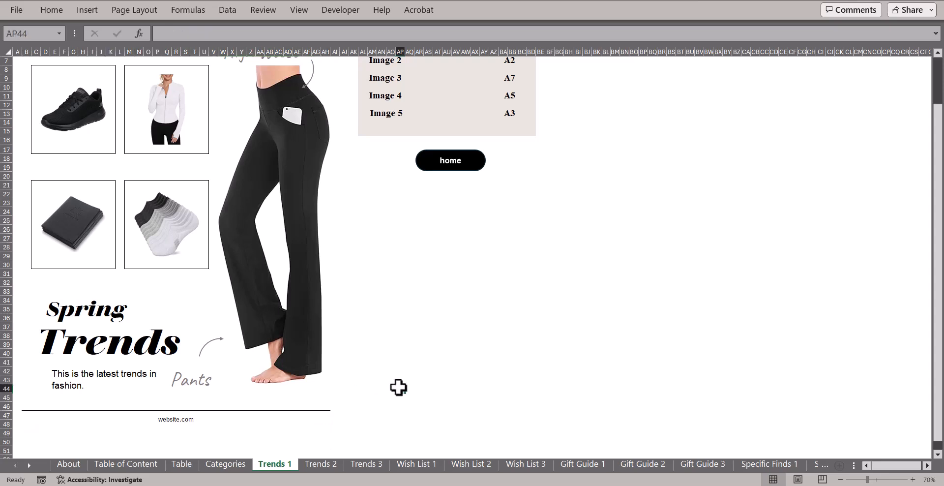
pyautogui.scroll(2, 399, 388)
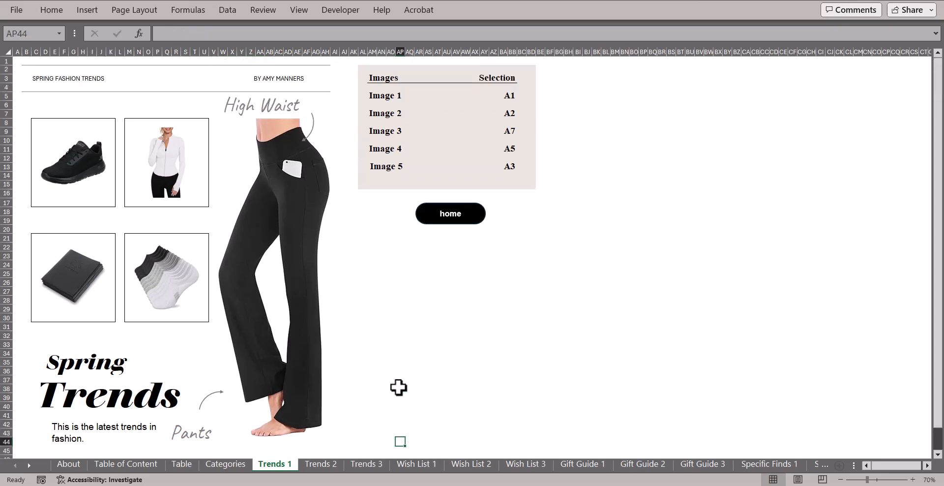
# Visit the table of contents, then the Wish List 1–3 and Gift Guide 1 sheets.
pyautogui.click(458, 231)
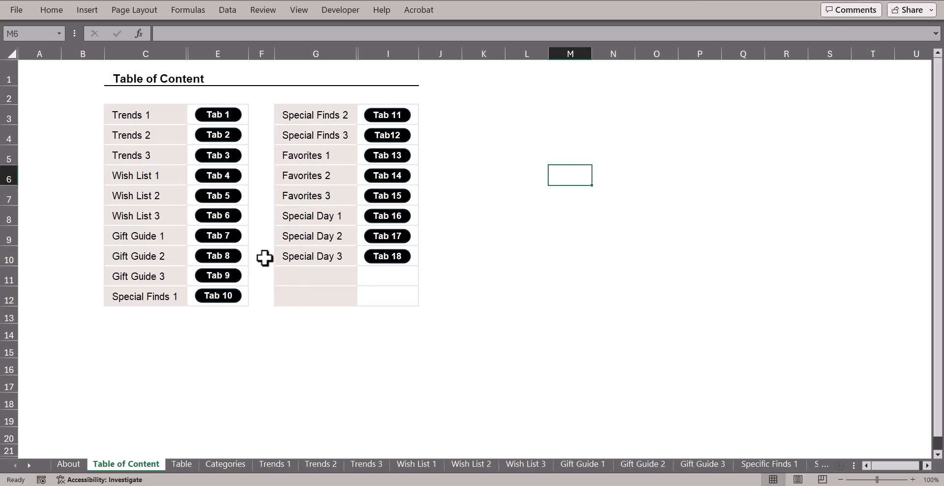
pyautogui.click(219, 195)
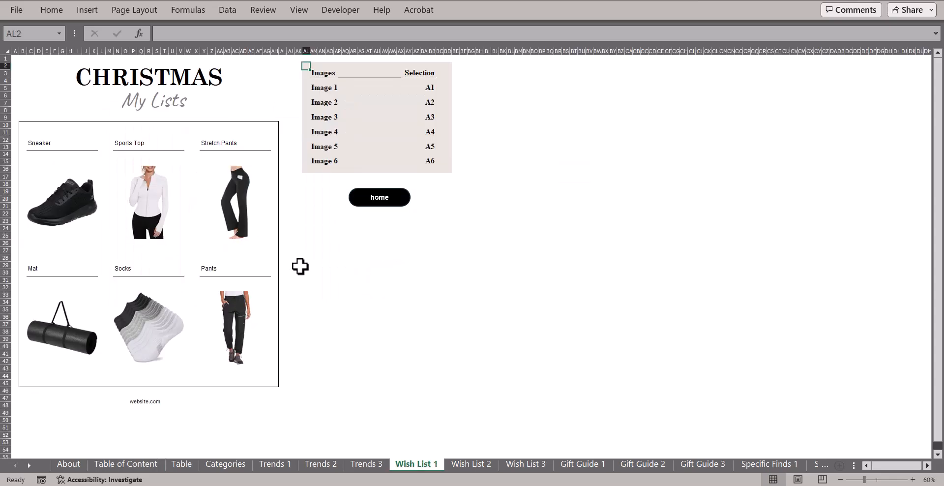
pyautogui.click(472, 468)
pyautogui.click(517, 469)
pyautogui.click(573, 469)
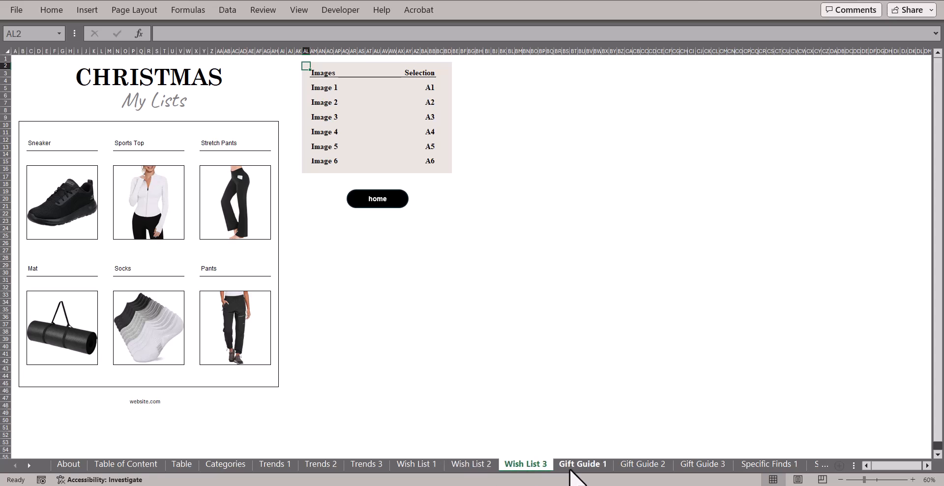
# Tour Gift Guide 2–3, Specific Finds 1, Wish List 1, Trends 3, Trends 2, Table, Categories, ending on Trends 1.
pyautogui.click(640, 468)
pyautogui.click(710, 468)
pyautogui.click(753, 468)
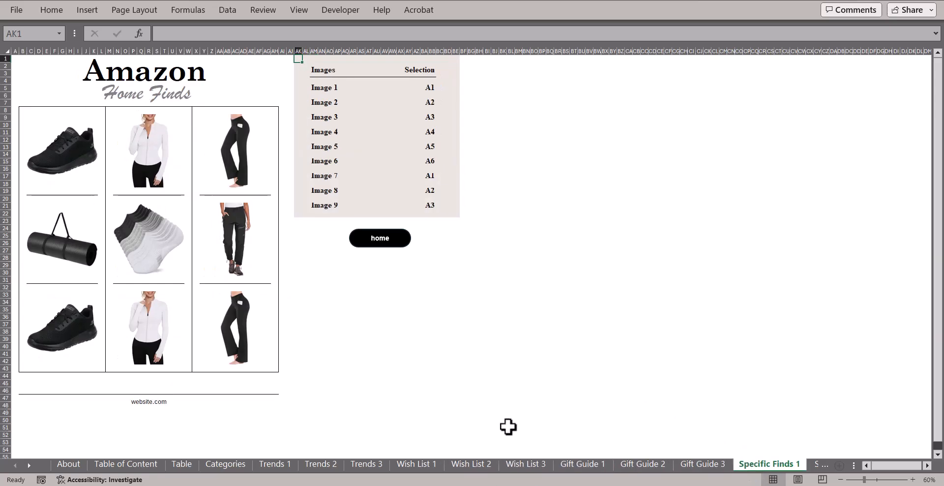
pyautogui.click(413, 468)
pyautogui.click(368, 467)
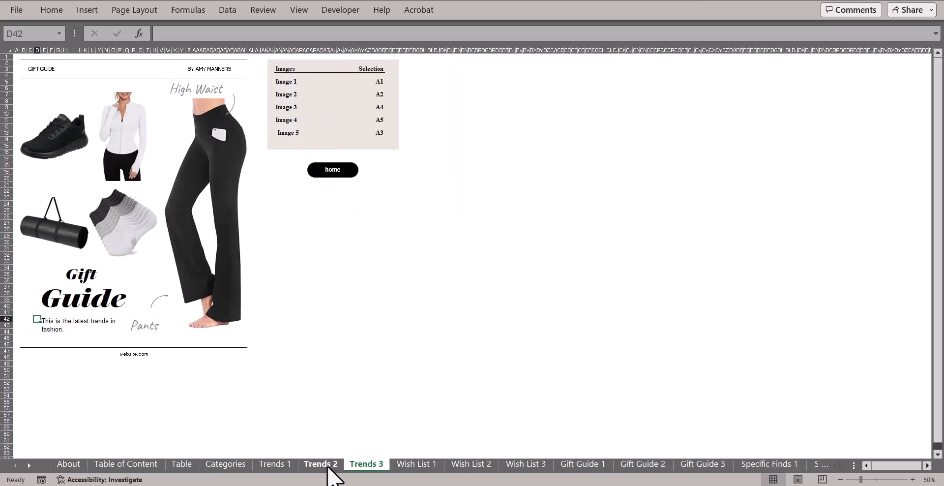
pyautogui.click(321, 468)
pyautogui.click(181, 467)
pyautogui.click(225, 467)
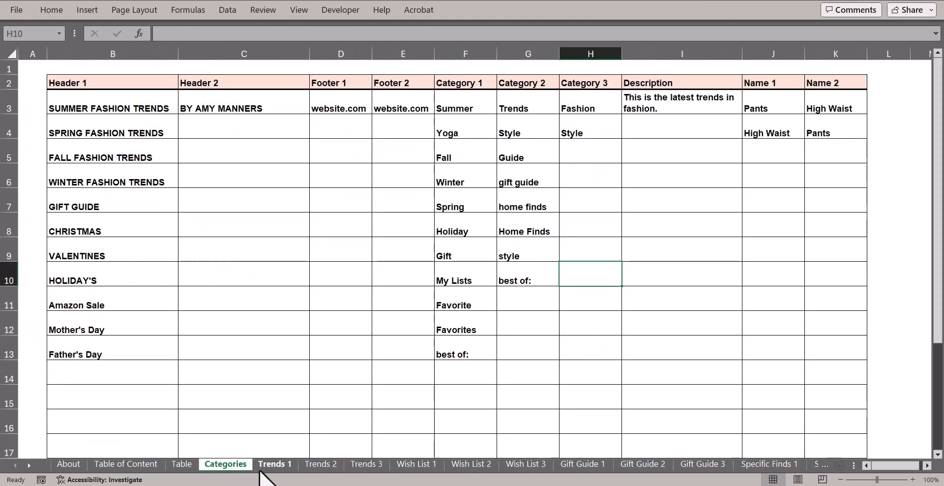
pyautogui.click(269, 467)
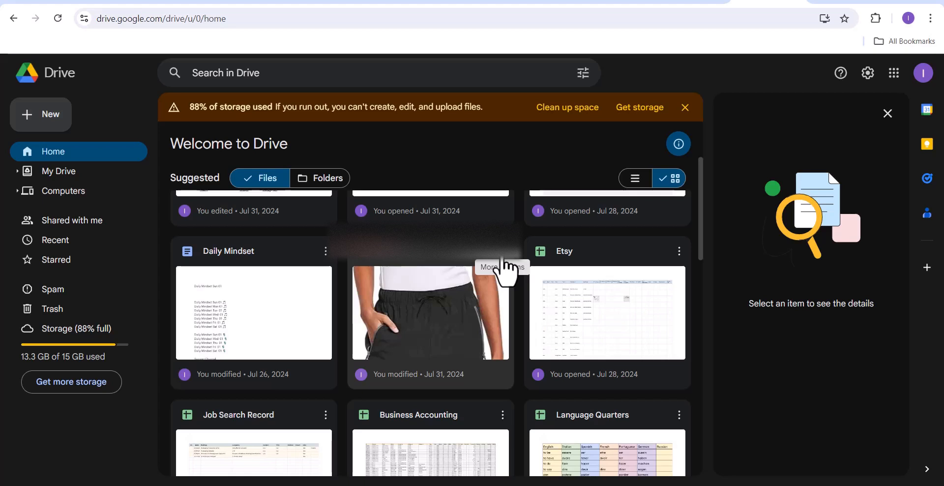
# Copy the link to yoga.jpg from its Share actions in Google Drive.
pyautogui.click(503, 266)
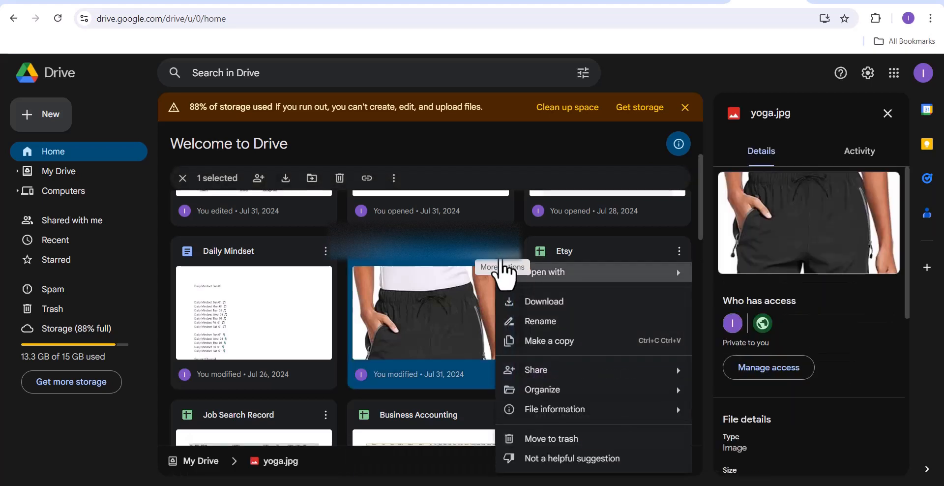
pyautogui.moveTo(590, 369)
pyautogui.click(746, 394)
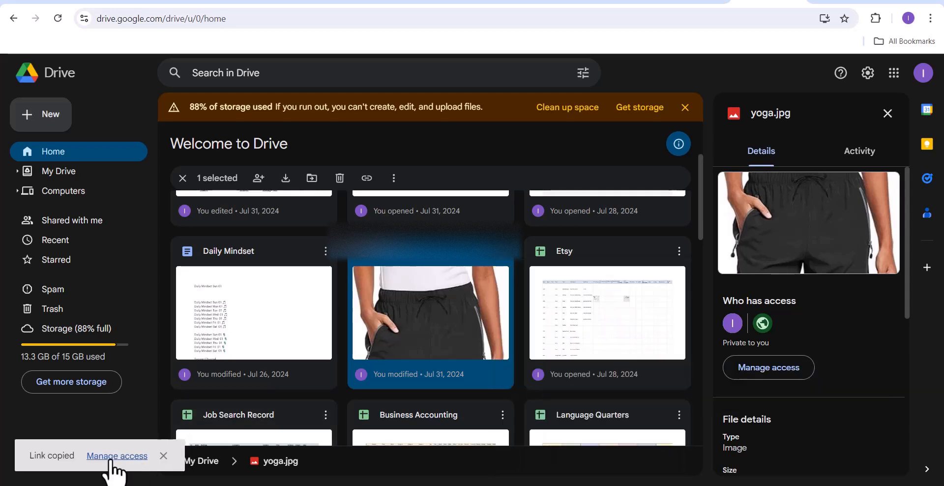
# Keep yoga.jpg's general access as Anyone with the link, Viewer, and copy the link.
pyautogui.click(111, 457)
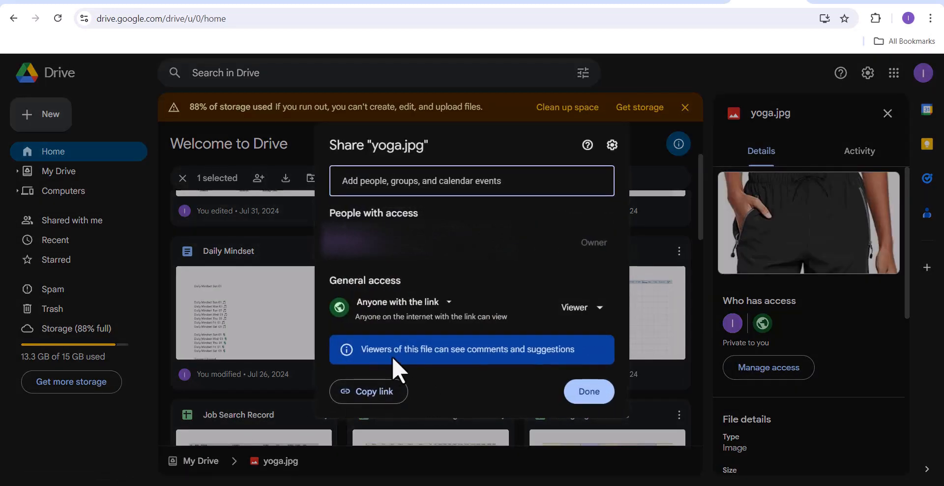
pyautogui.click(446, 304)
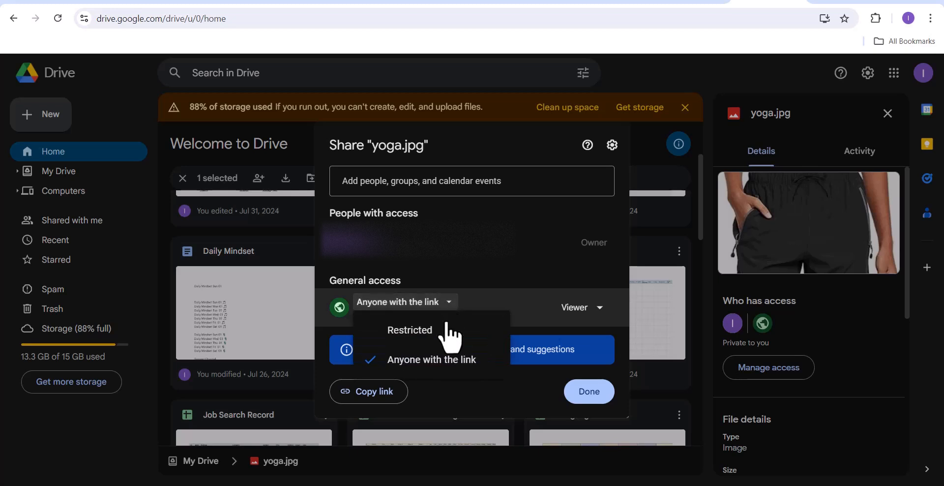
pyautogui.click(433, 361)
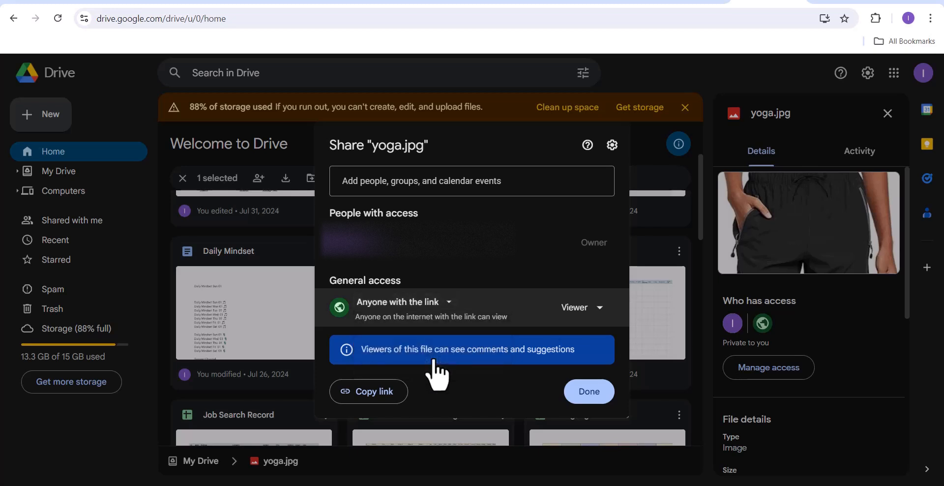
pyautogui.click(386, 392)
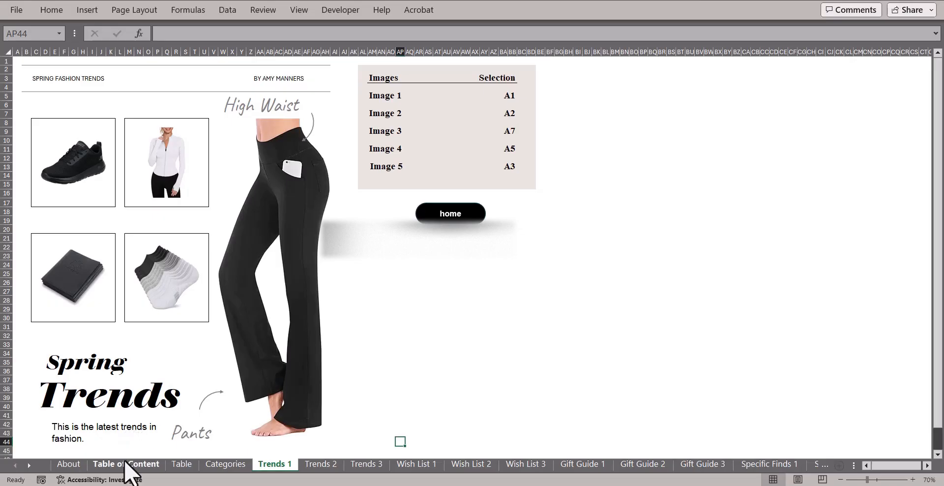
# On the Table sheet, paste the Drive image link into K19 and set J19 to Yes.
pyautogui.click(124, 464)
pyautogui.click(73, 465)
pyautogui.click(225, 464)
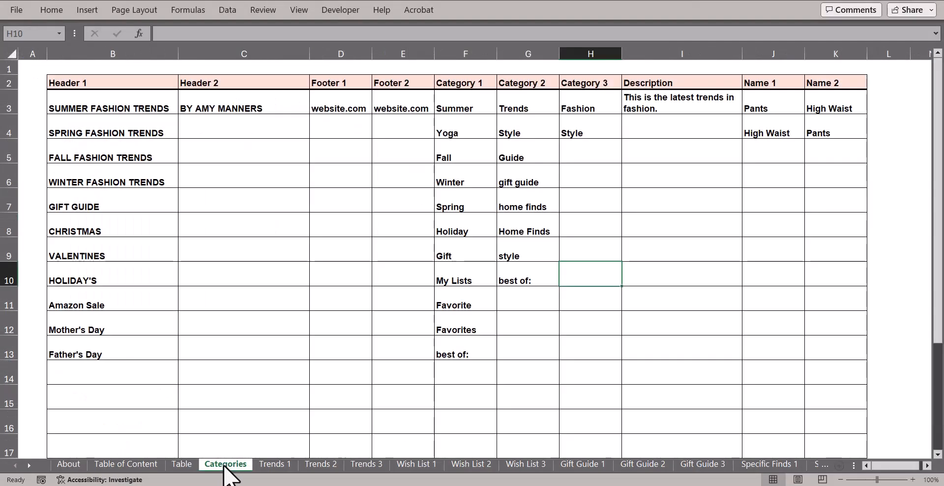
pyautogui.click(186, 465)
pyautogui.click(551, 426)
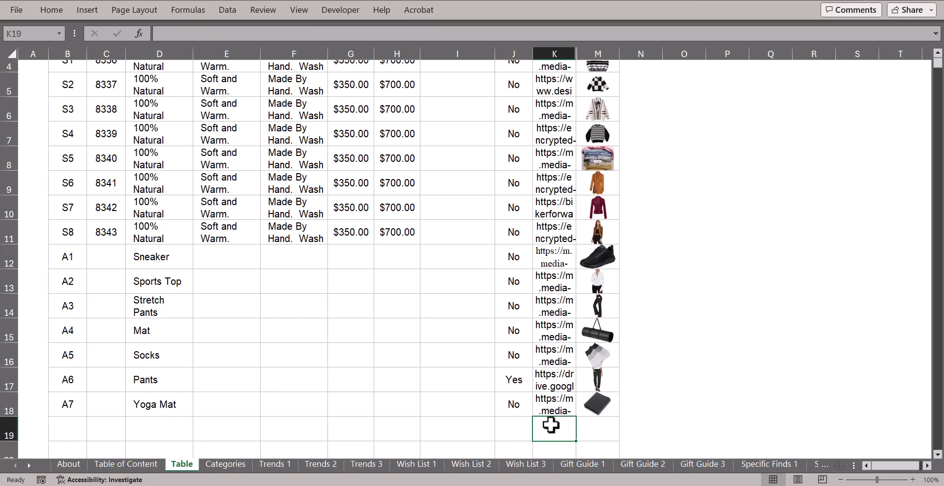
pyautogui.hotkey('ctrl', 'v')
pyautogui.click(514, 428)
pyautogui.click(538, 435)
pyautogui.click(511, 447)
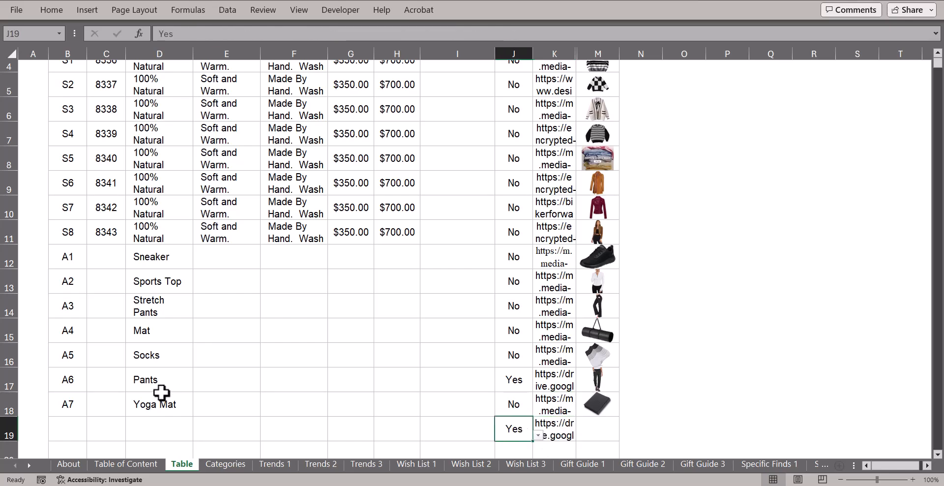
# Enter product code G1 in B19 and Men's Pants in D19, then return to Trends 1.
pyautogui.click(78, 432)
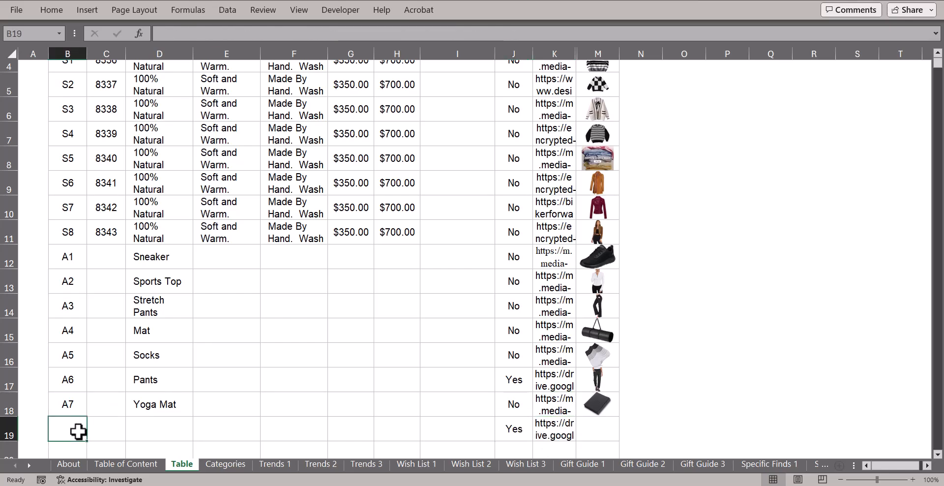
pyautogui.write('G1')
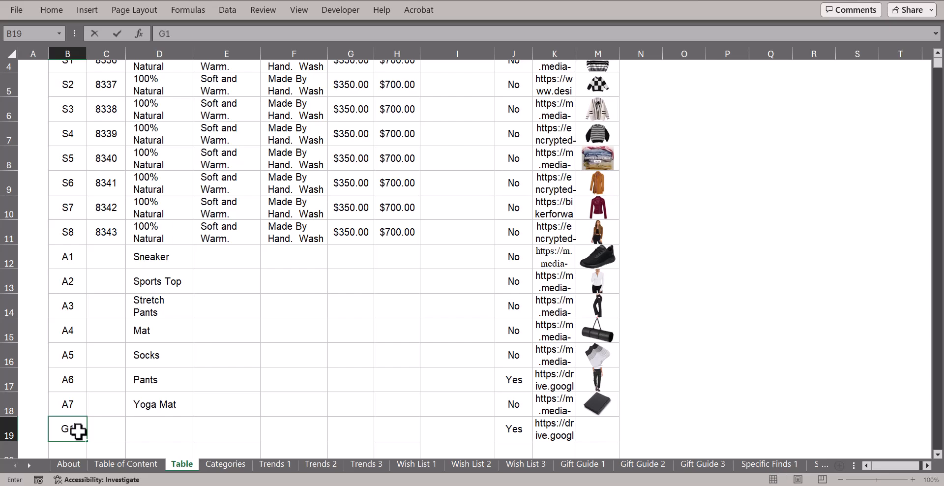
pyautogui.click(153, 427)
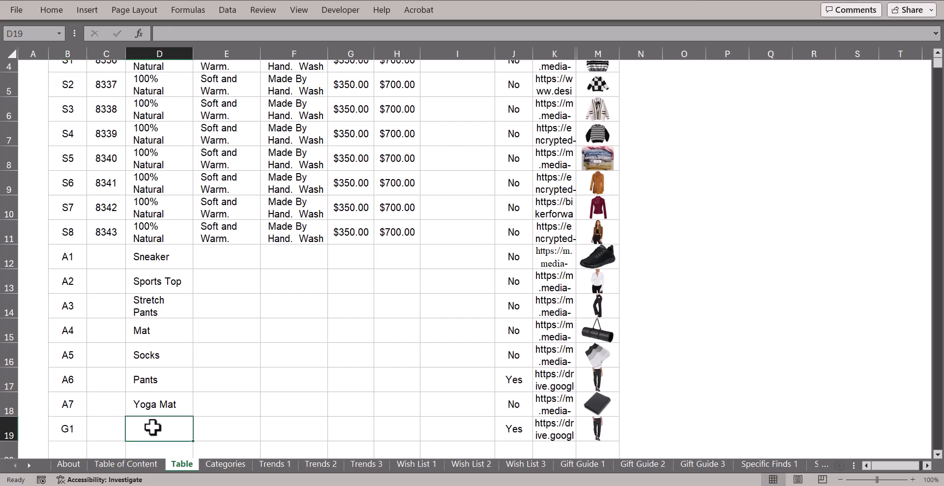
pyautogui.write("Men's Pants")
pyautogui.press('Tab')
pyautogui.press('Up')
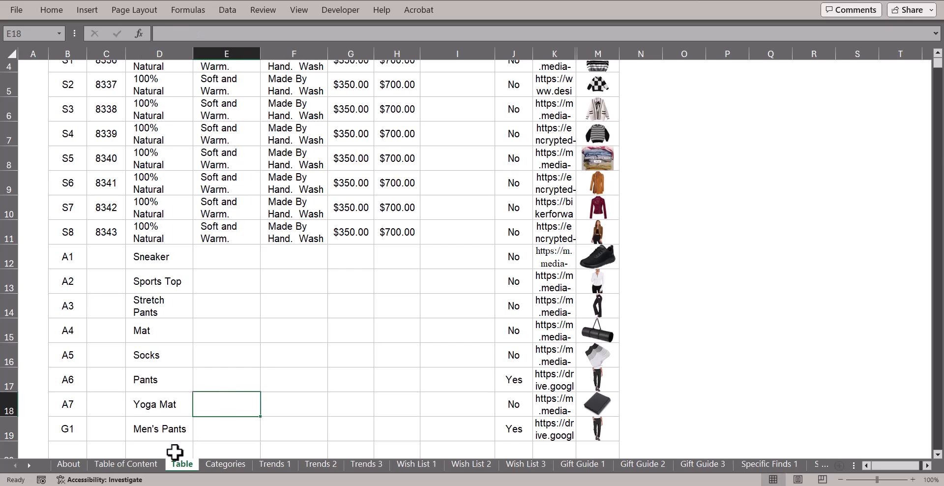
pyautogui.click(274, 464)
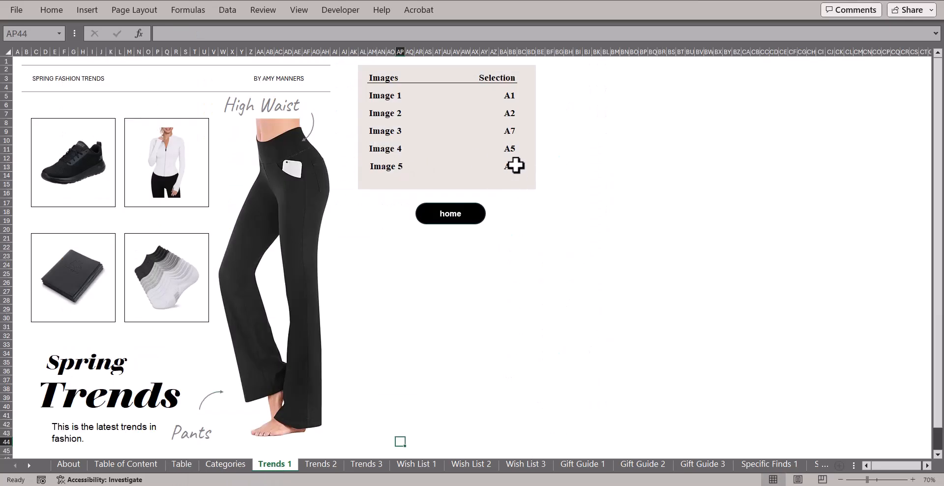
pyautogui.click(514, 166)
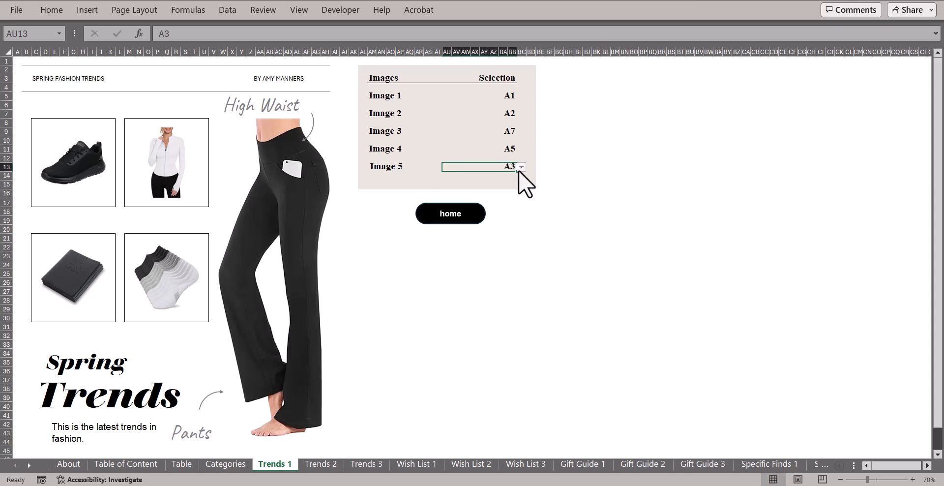
pyautogui.click(521, 167)
pyautogui.click(521, 196)
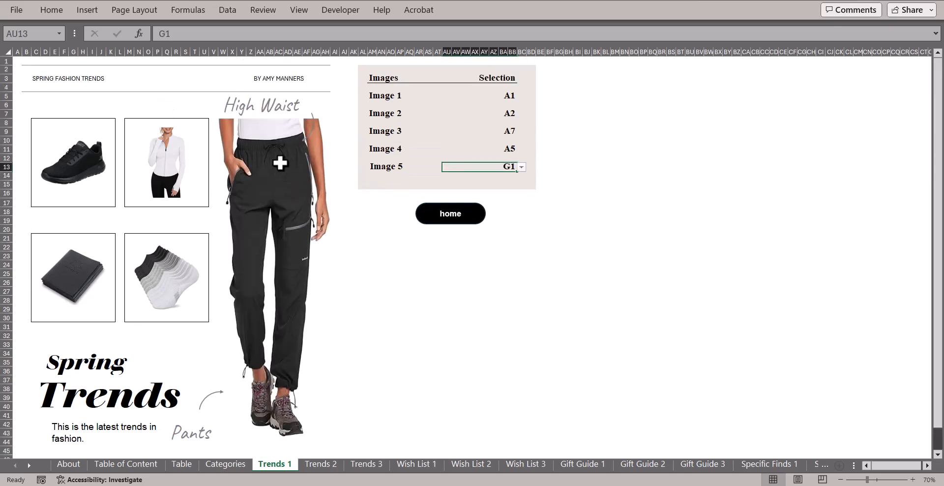
pyautogui.hotkey('ctrl', 'pagedown')
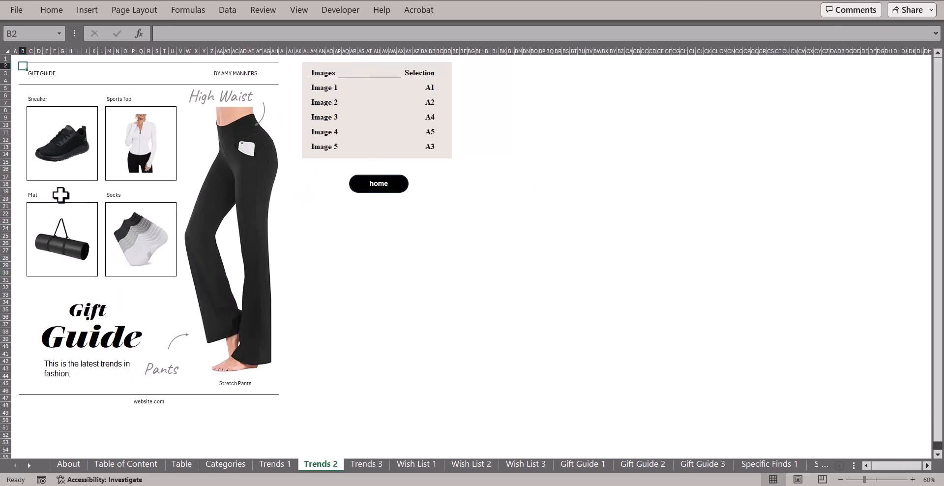
pyautogui.click(432, 147)
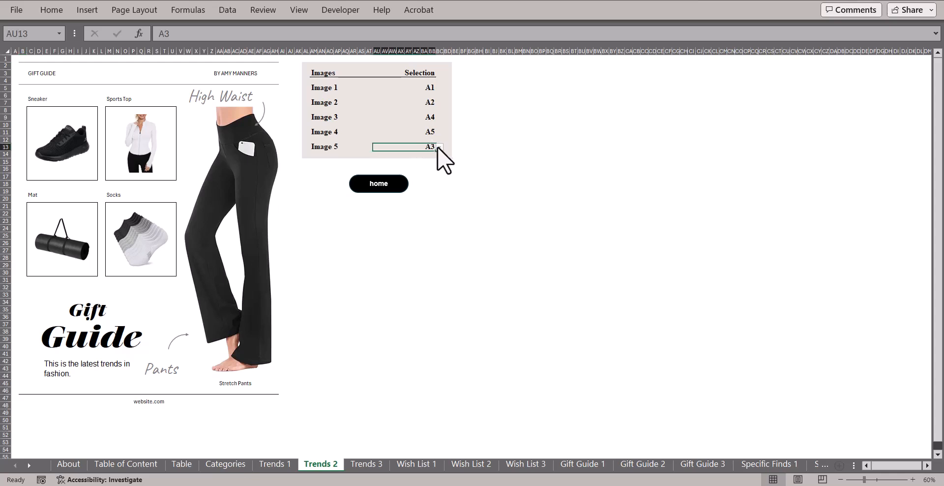
pyautogui.click(439, 147)
pyautogui.scroll(-2, 439, 253)
pyautogui.click(428, 250)
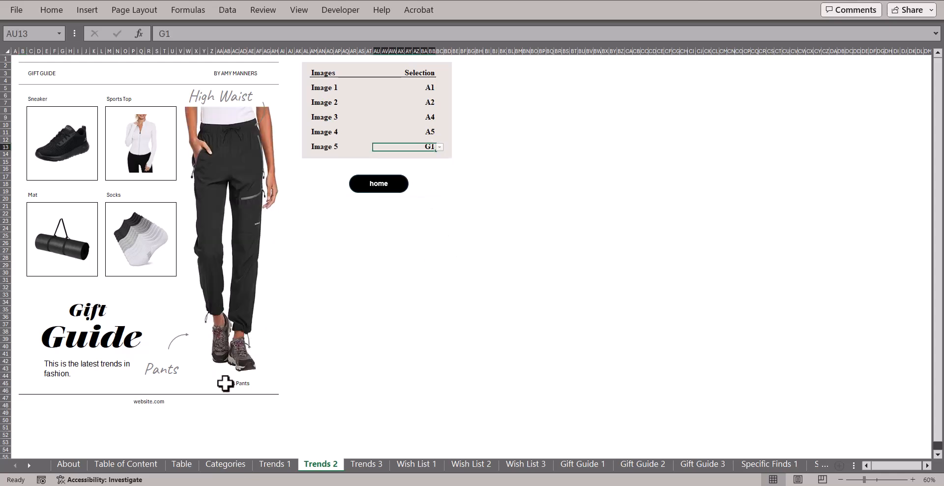
pyautogui.hotkey('ctrl', 'pageup')
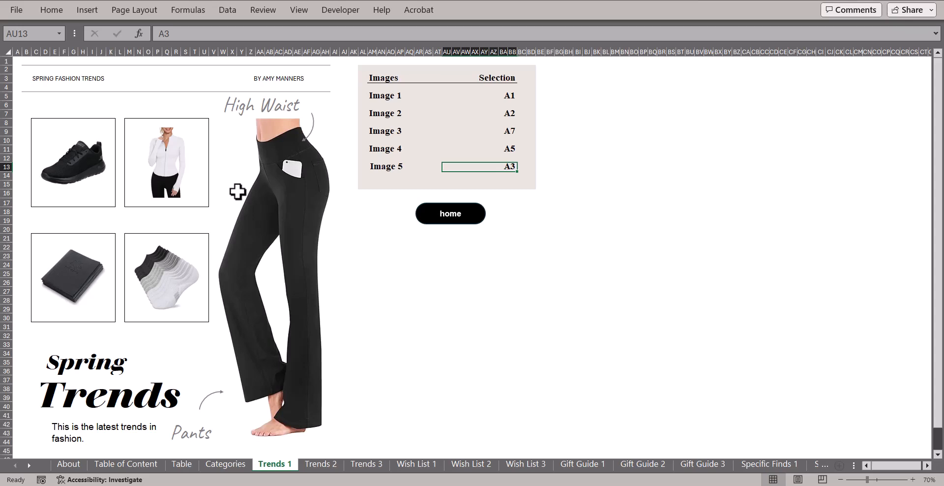
# Start saving the Trends 3 sheet as a PDF file.
pyautogui.click(11, 10)
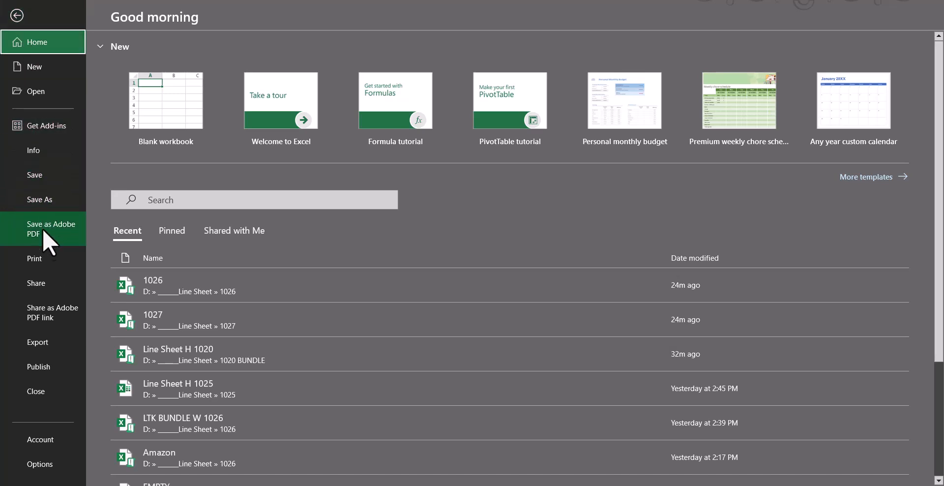
pyautogui.click(45, 346)
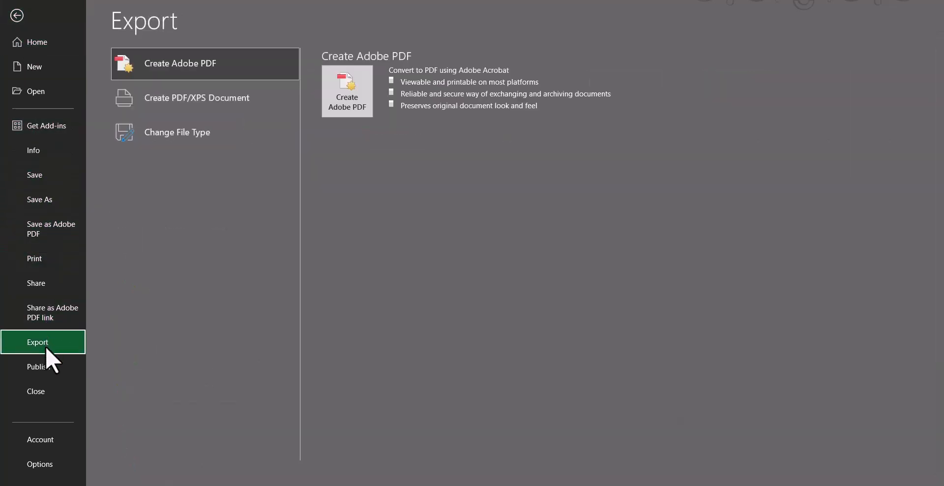
pyautogui.click(196, 130)
pyautogui.click(347, 300)
pyautogui.click(135, 349)
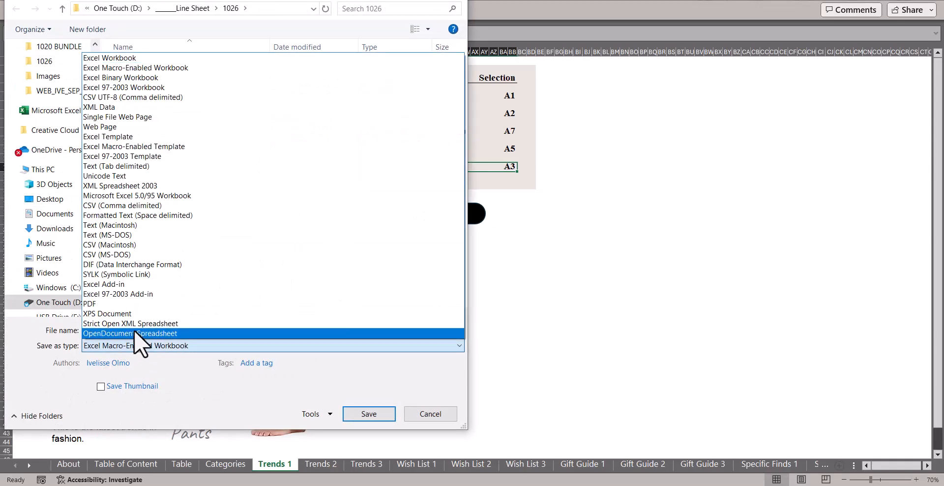
pyautogui.click(136, 301)
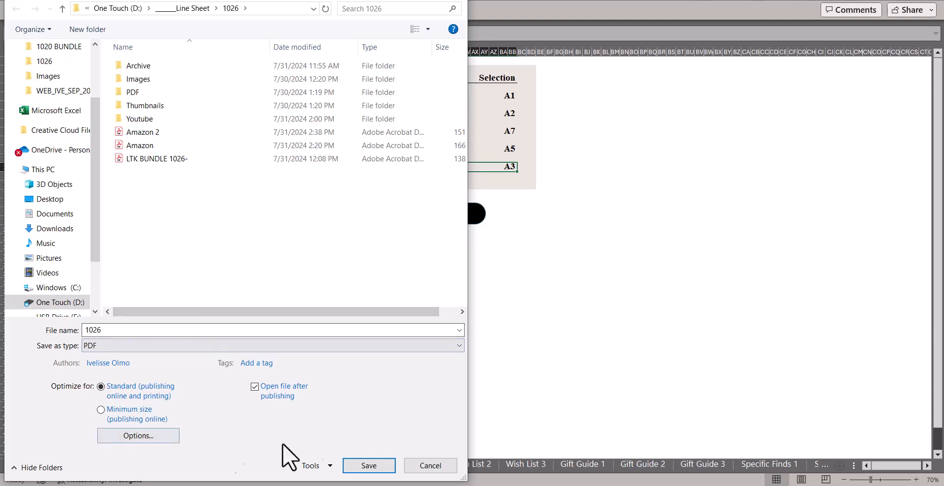
# Keep pictures at high fidelity and publish the sheet as the PDF 1026.
pyautogui.click(328, 467)
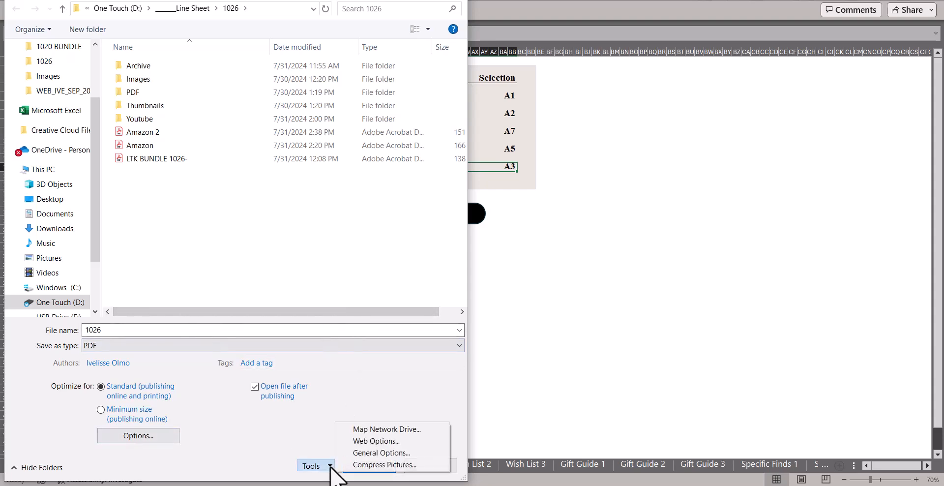
pyautogui.click(367, 465)
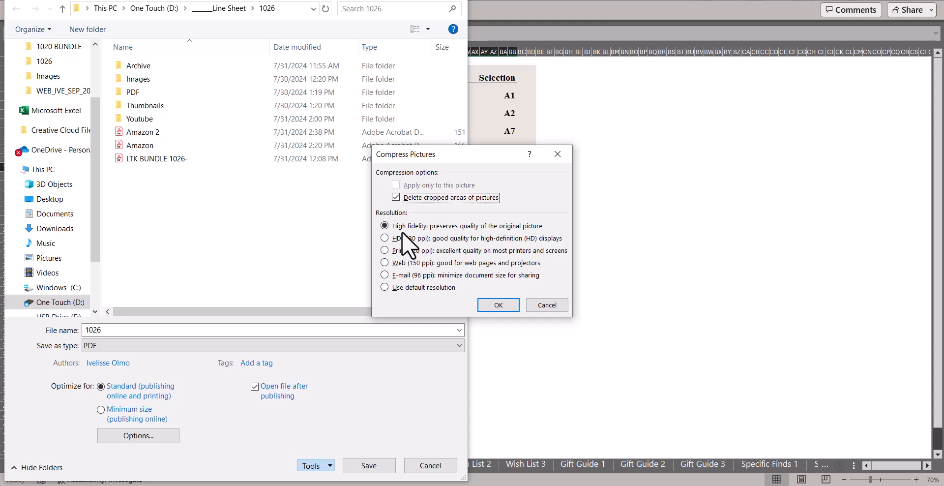
pyautogui.click(512, 306)
pyautogui.click(369, 465)
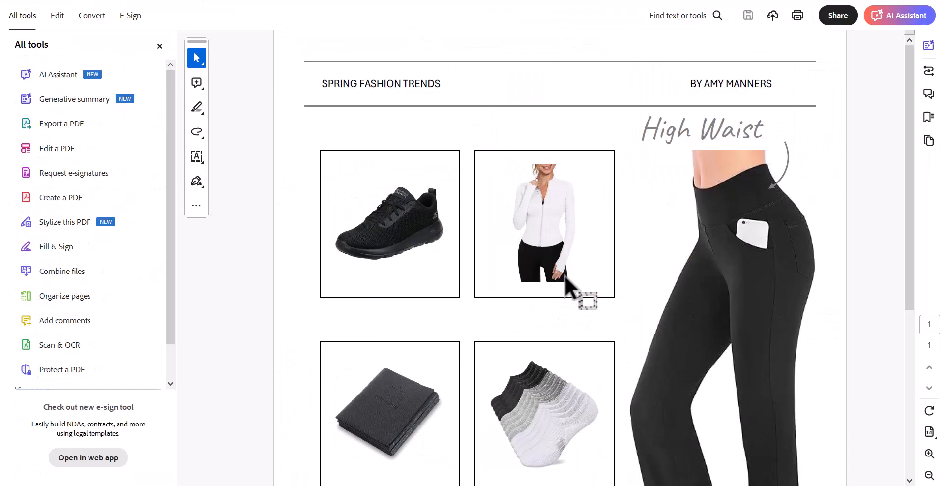
# Scroll through the 1026 PDF to review the Spring Trends text and full page.
pyautogui.scroll(-2, 565, 277)
pyautogui.scroll(-10, 566, 278)
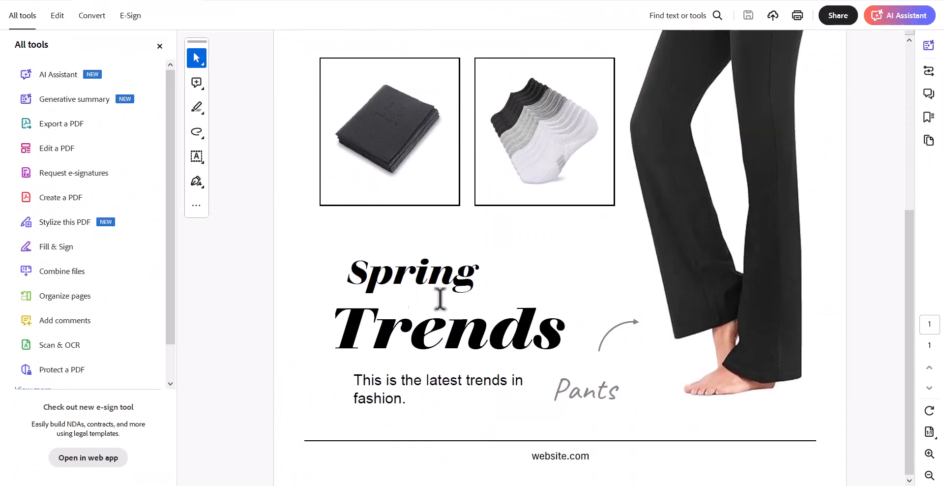
pyautogui.keyDown('ctrl'); pyautogui.scroll(3, 754, 311); pyautogui.keyUp('ctrl')
pyautogui.scroll(-4, 754, 311)
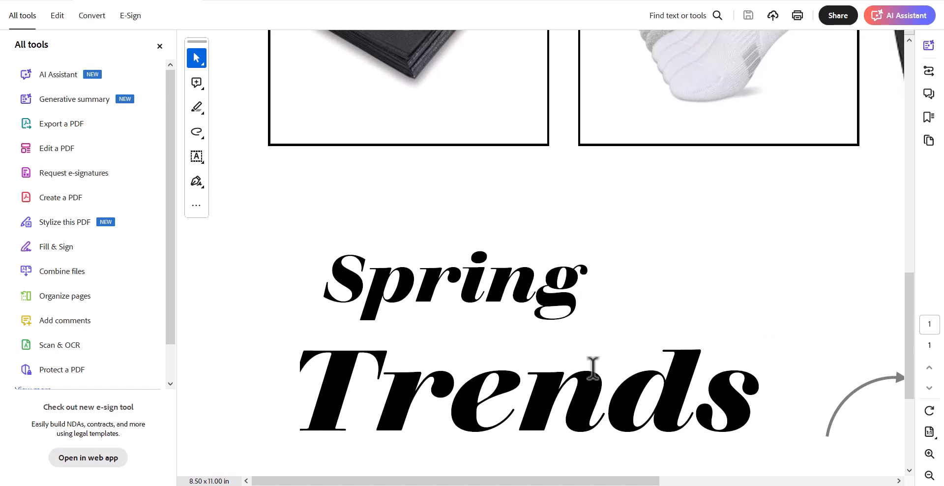
pyautogui.keyDown('ctrl'); pyautogui.scroll(-2, 593, 366); pyautogui.keyUp('ctrl')
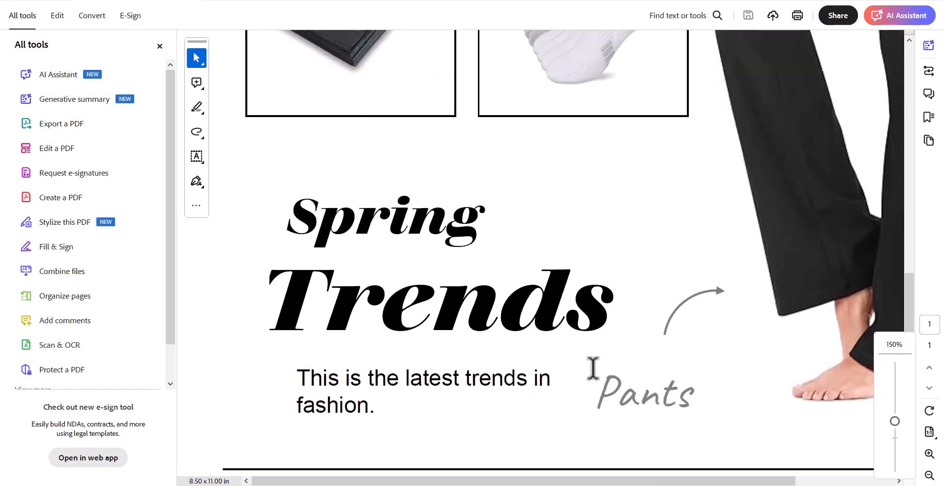
pyautogui.keyDown('ctrl'); pyautogui.scroll(3, 640, 257); pyautogui.keyUp('ctrl')
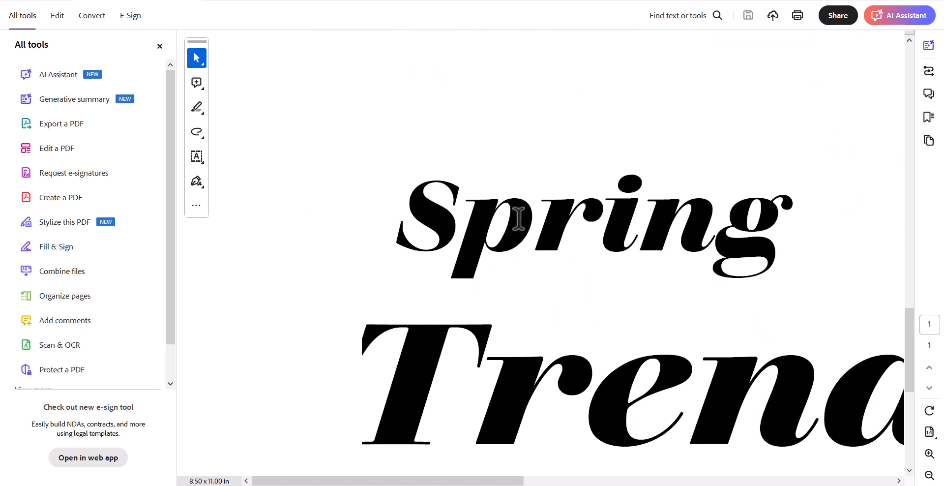
pyautogui.keyDown('ctrl'); pyautogui.scroll(-3, 337, 307); pyautogui.keyUp('ctrl')
pyautogui.keyDown('ctrl'); pyautogui.scroll(-1, 390, 301); pyautogui.keyUp('ctrl')
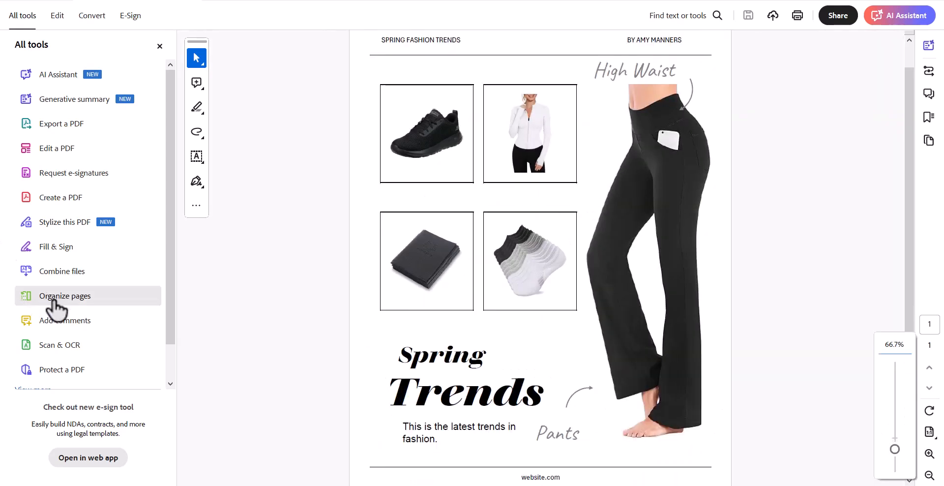
# Export the PDF page as PNG to 1026.png in the 1026 folder, replacing the existing file.
pyautogui.click(51, 124)
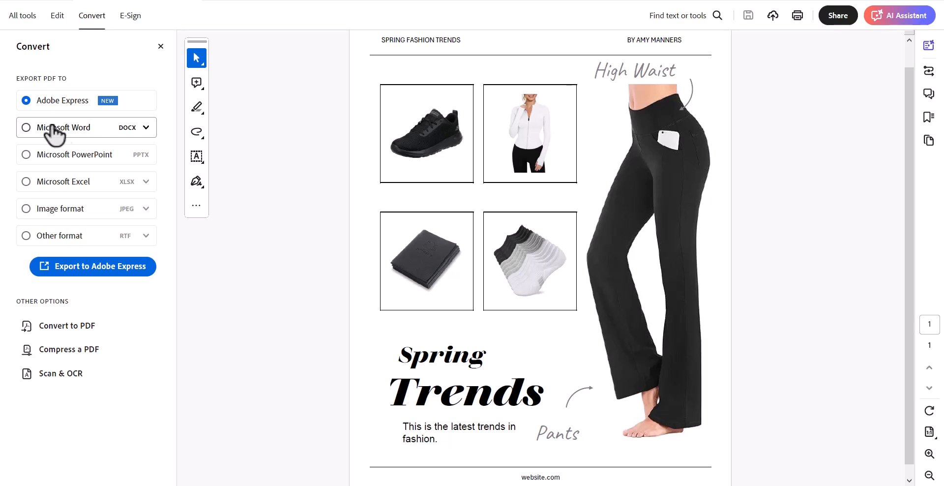
pyautogui.click(145, 209)
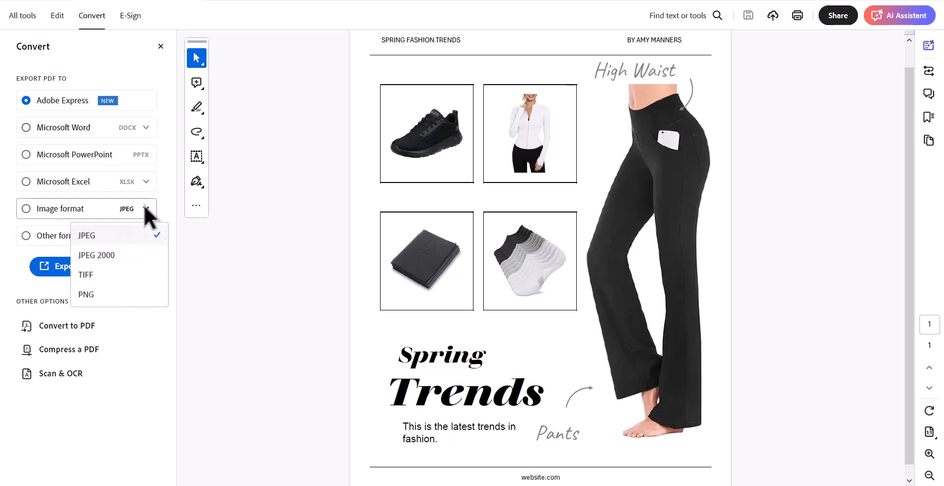
pyautogui.click(108, 289)
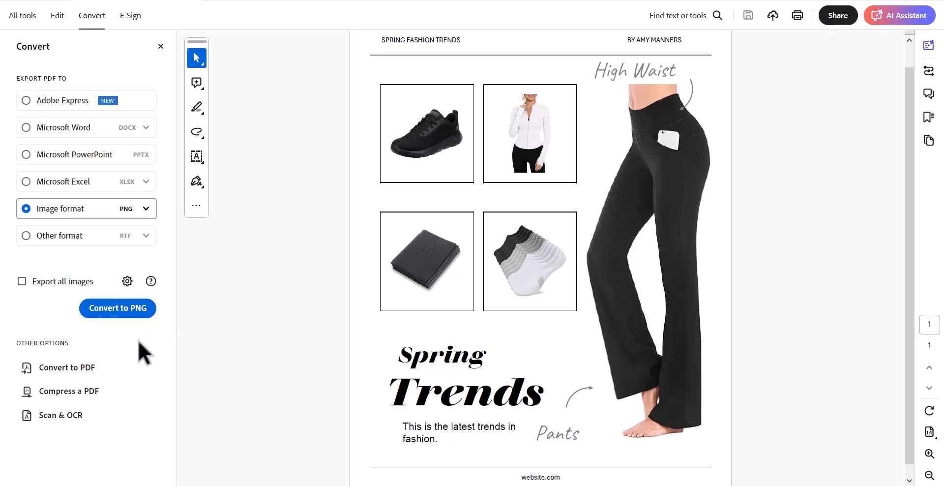
pyautogui.click(133, 313)
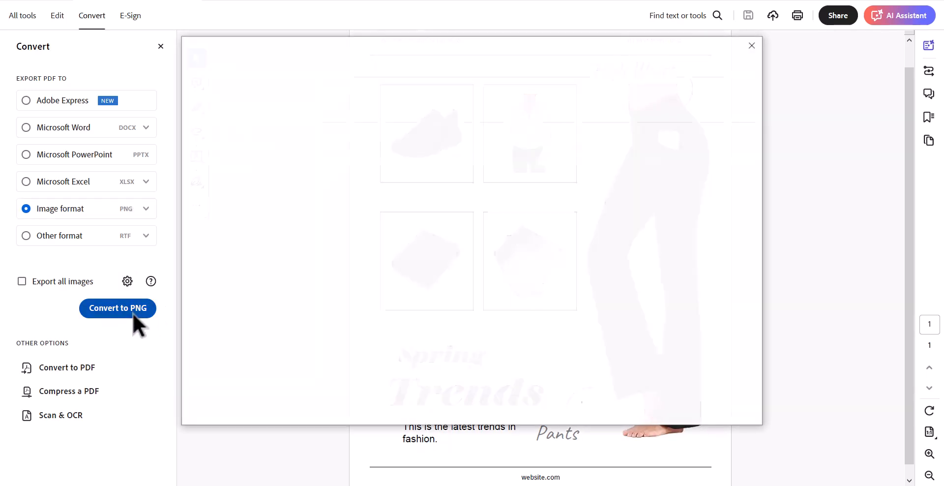
pyautogui.click(554, 195)
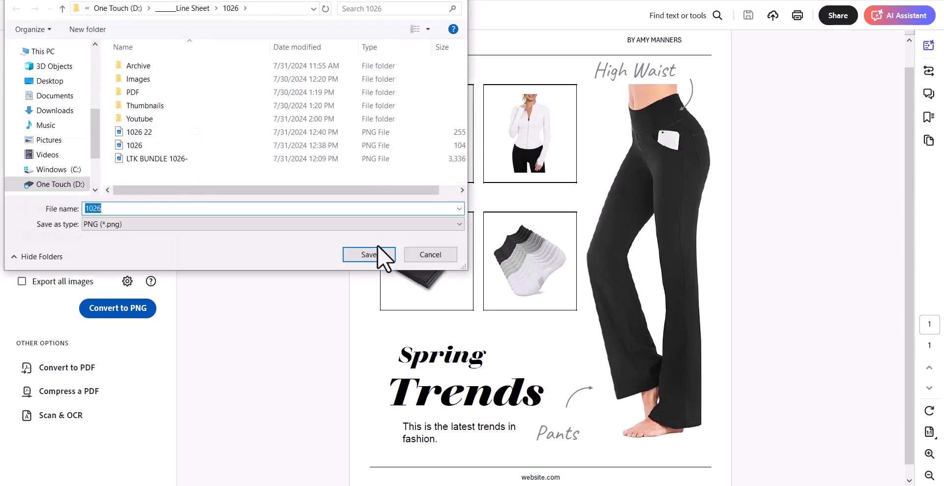
pyautogui.click(373, 251)
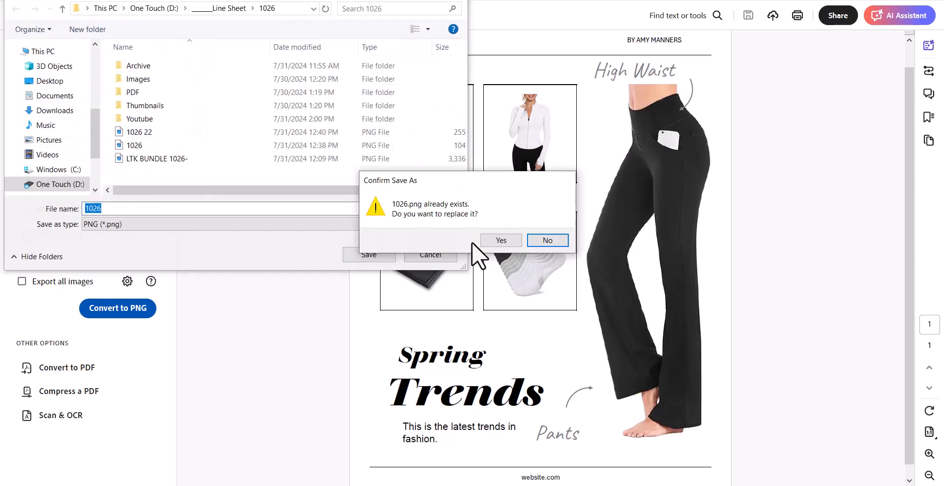
pyautogui.click(501, 240)
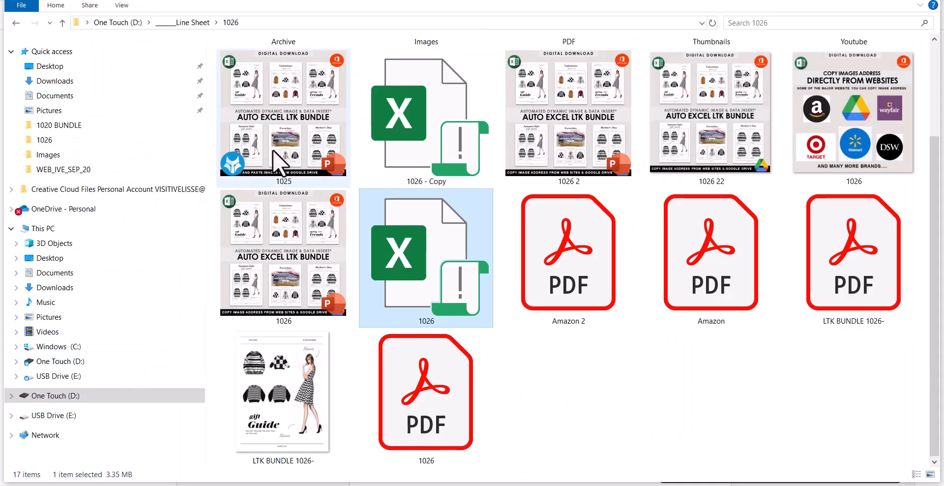
# Preview the exported 1026.png image, then close the viewer.
pyautogui.doubleClick(244, 205)
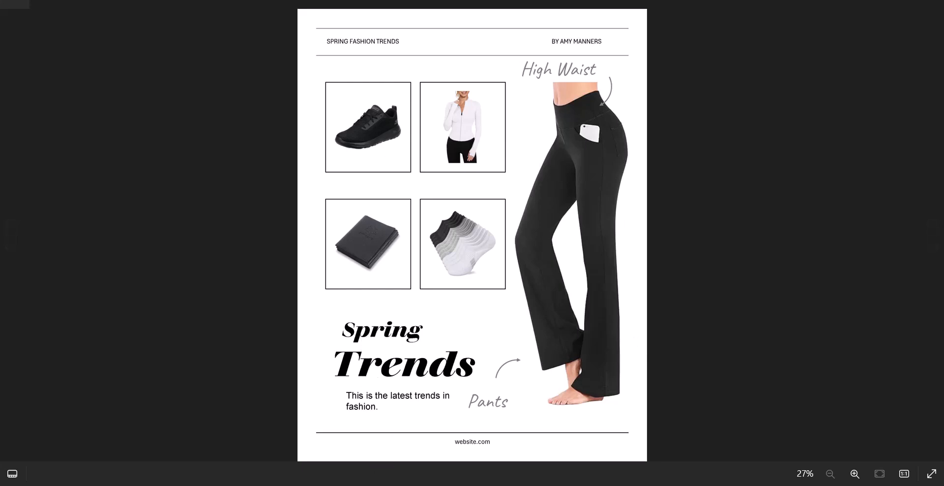
pyautogui.hotkey('alt', 'F4')
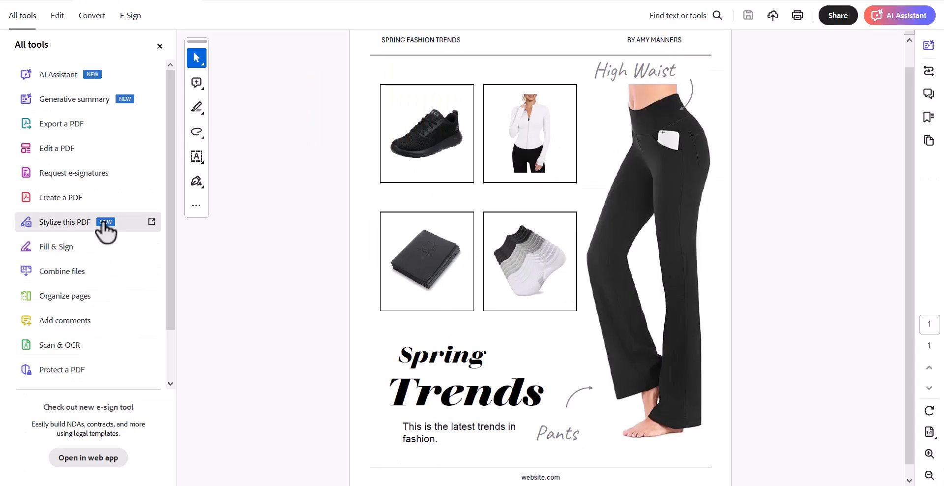
# Set the PDF image export to PNG at 600 pixels/inch resolution.
pyautogui.click(74, 131)
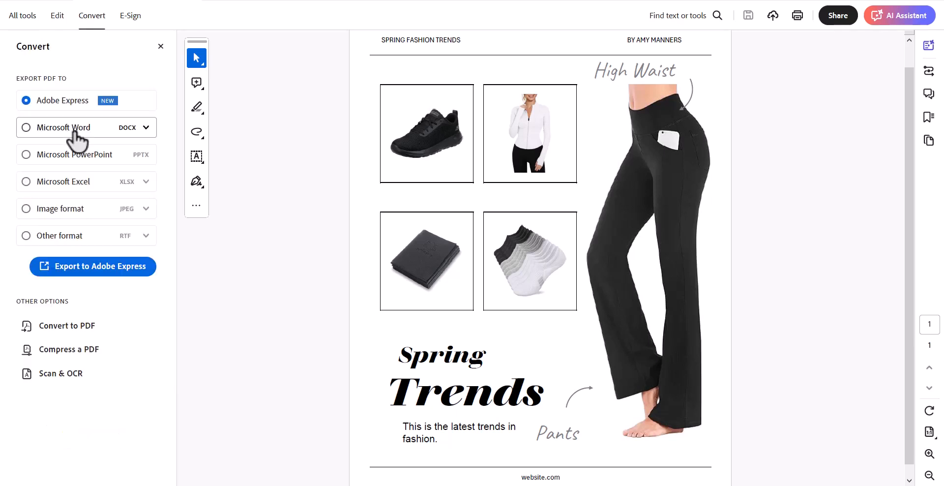
pyautogui.click(77, 204)
pyautogui.click(145, 208)
pyautogui.click(121, 291)
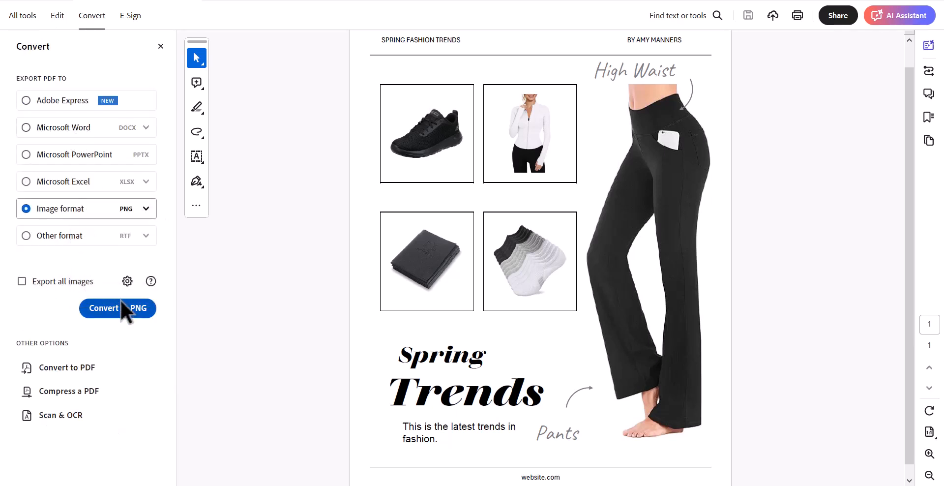
pyautogui.click(127, 281)
pyautogui.click(526, 335)
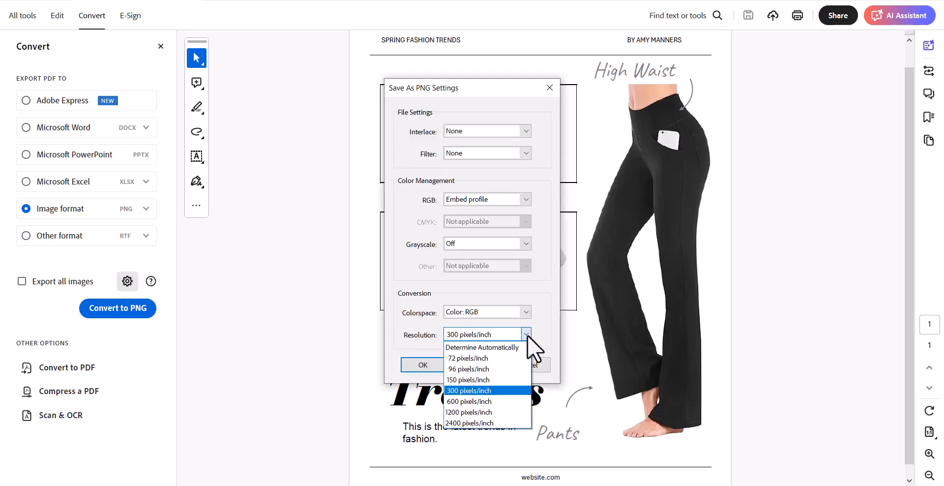
pyautogui.click(503, 401)
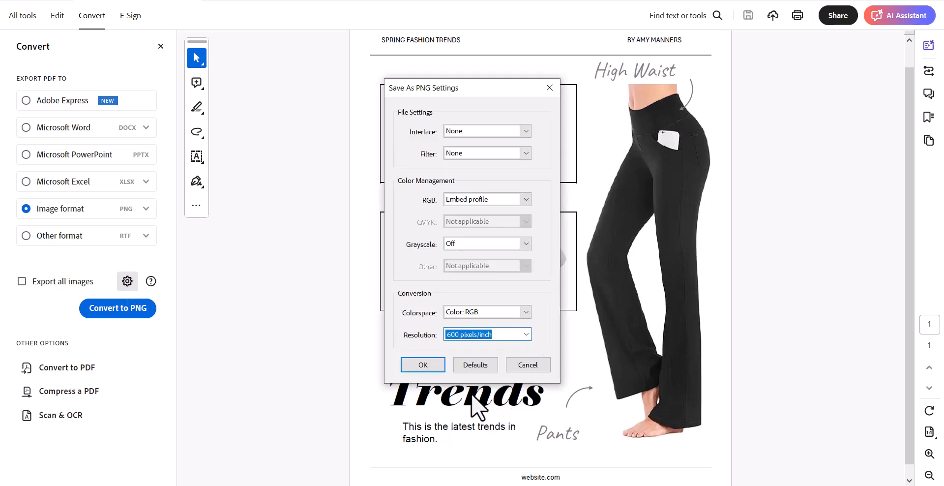
pyautogui.click(423, 364)
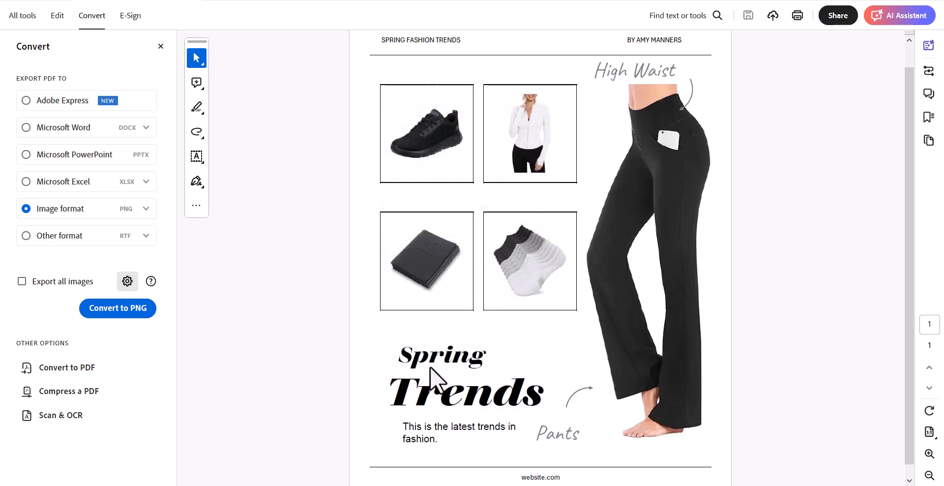
# Save the 600-ppi export as 1026.png in the 1026 folder, replacing the old file, and preview it.
pyautogui.click(133, 304)
pyautogui.click(423, 207)
pyautogui.click(374, 252)
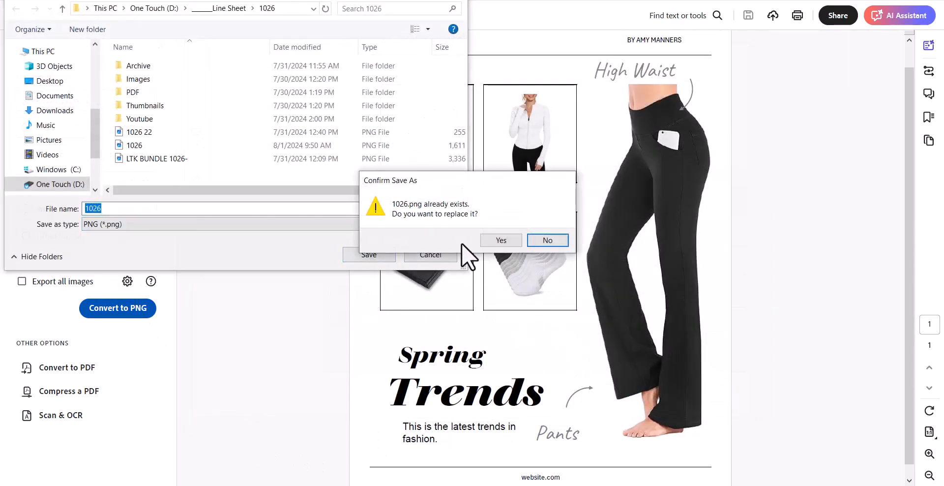
pyautogui.click(496, 241)
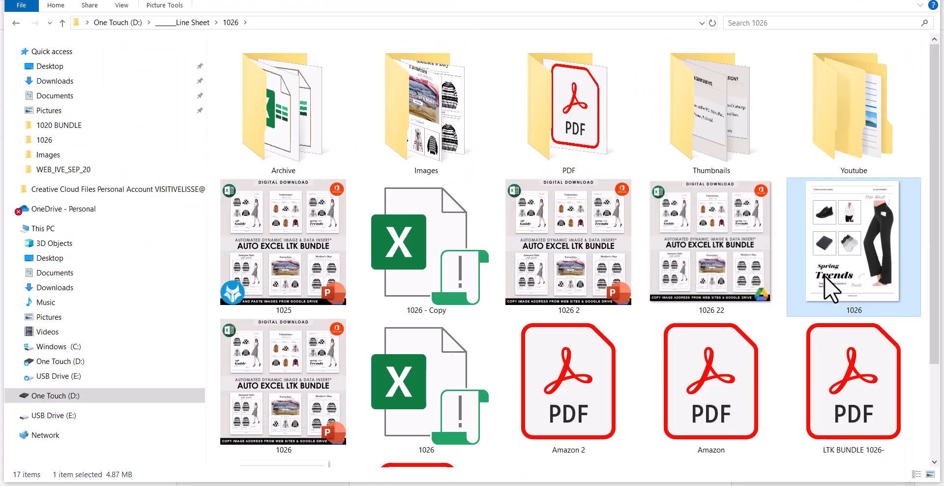
pyautogui.doubleClick(824, 275)
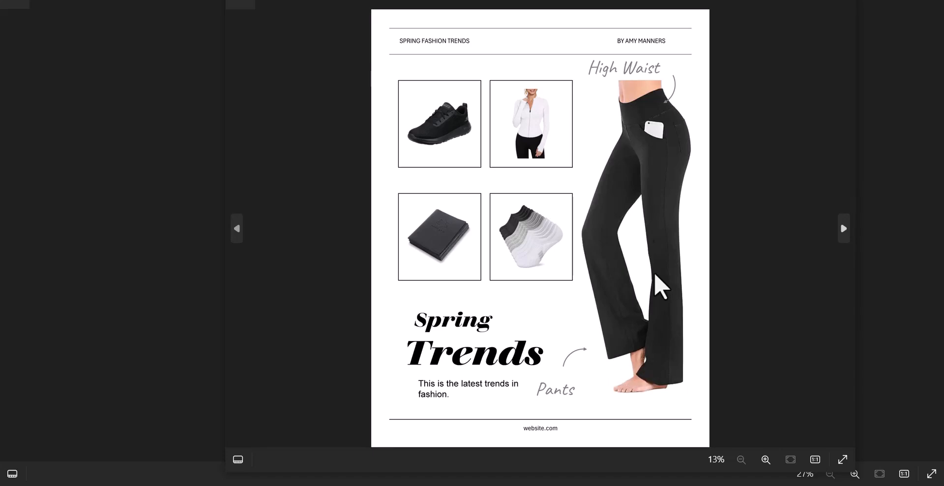
pyautogui.hotkey('alt', 'Tab')
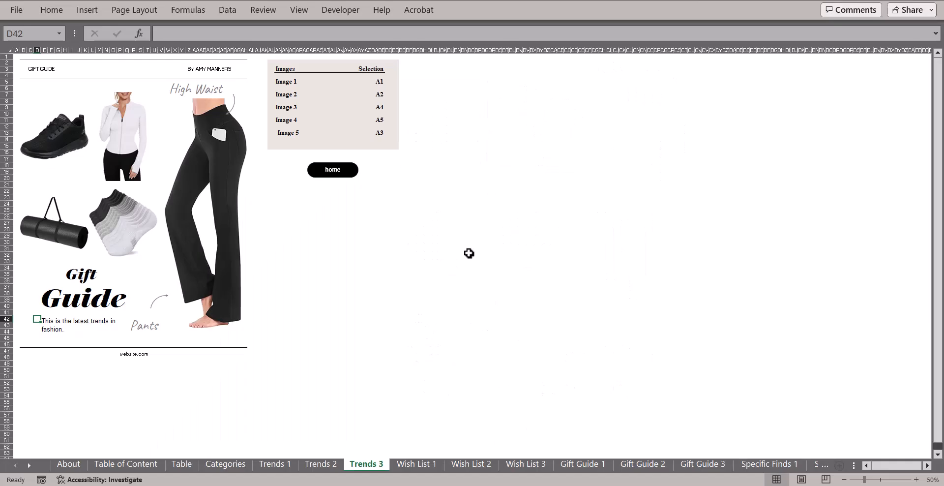